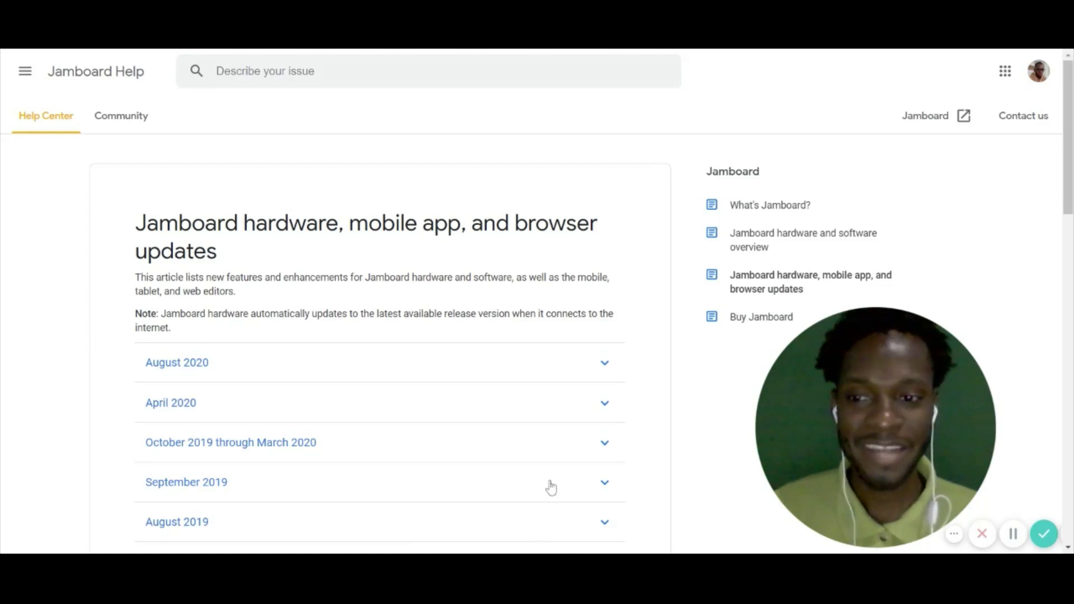
{"action": "left_click", "coordinate": [394, 358]}
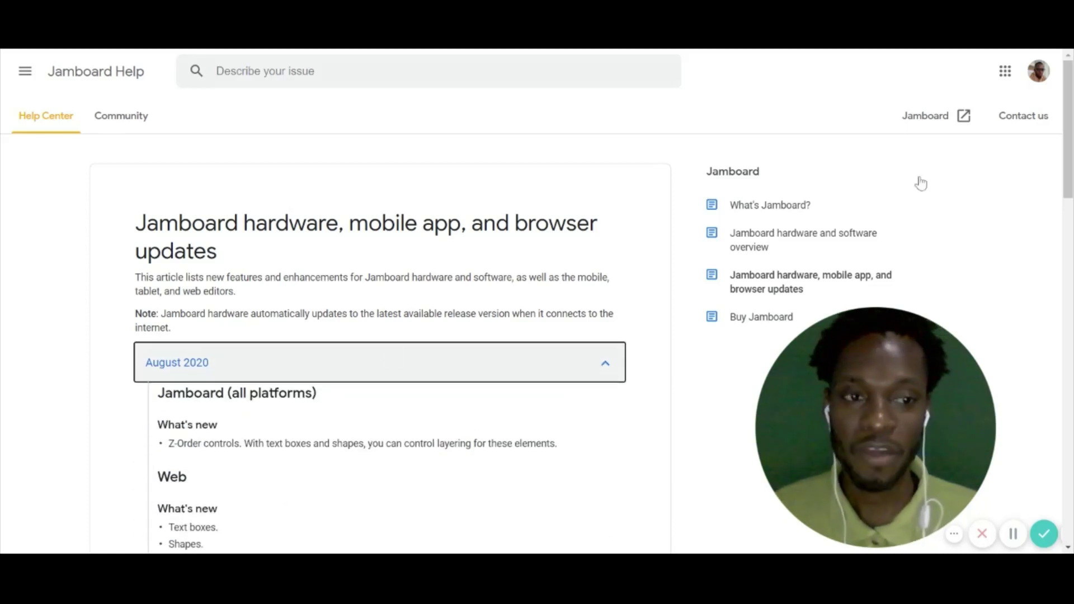
{"action": "left_click_drag", "start_coordinate": [1069, 177], "coordinate": [1070, 216]}
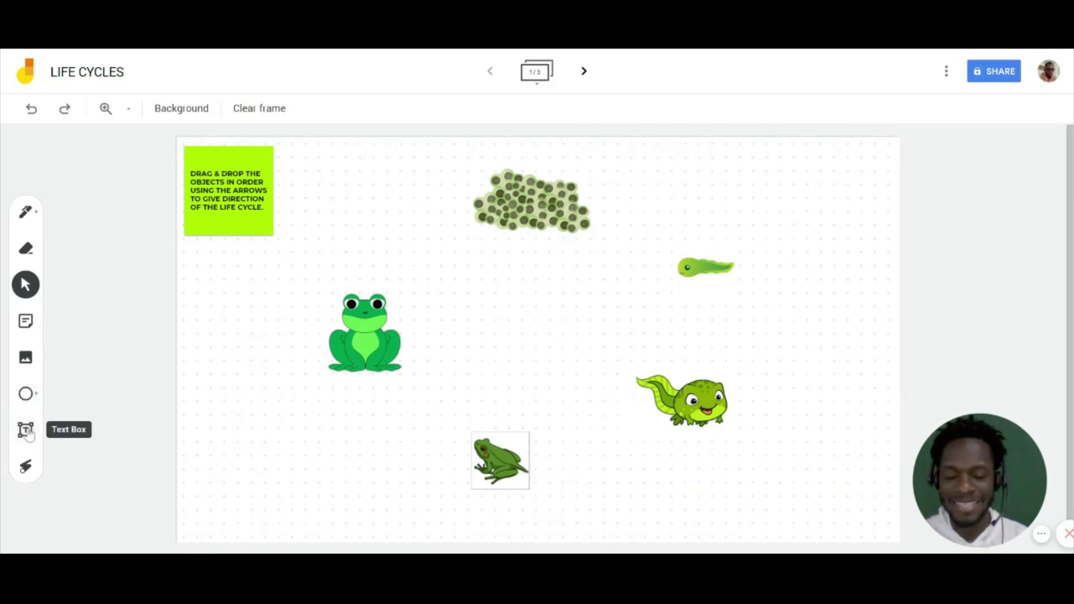
Draw a large ellipse with the Circle tool across the frog life-cycle images
{"action": "left_click", "coordinate": [28, 394]}
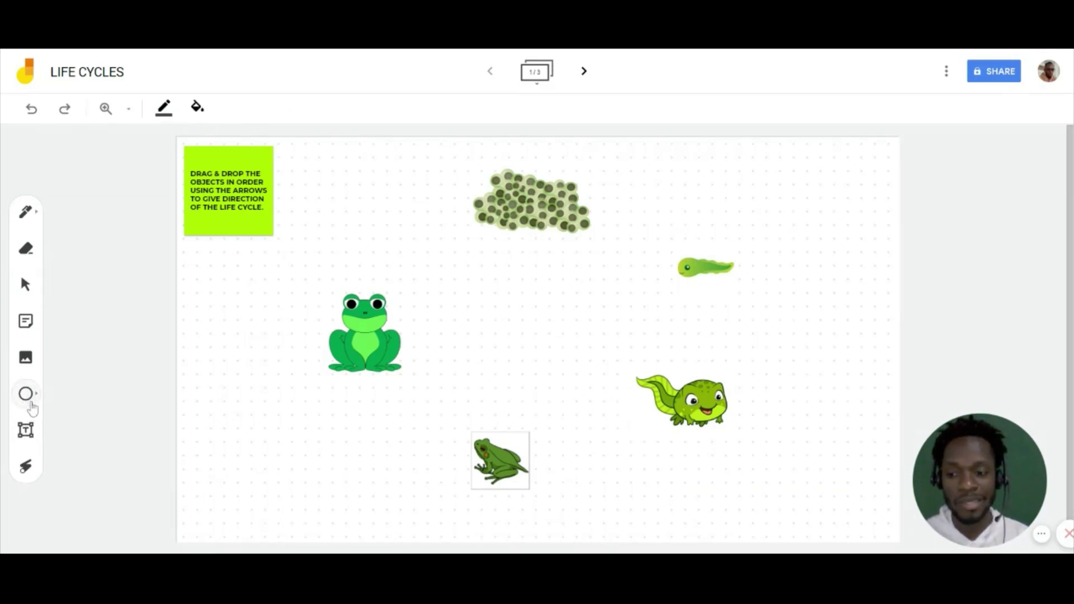
{"action": "left_click", "coordinate": [31, 401]}
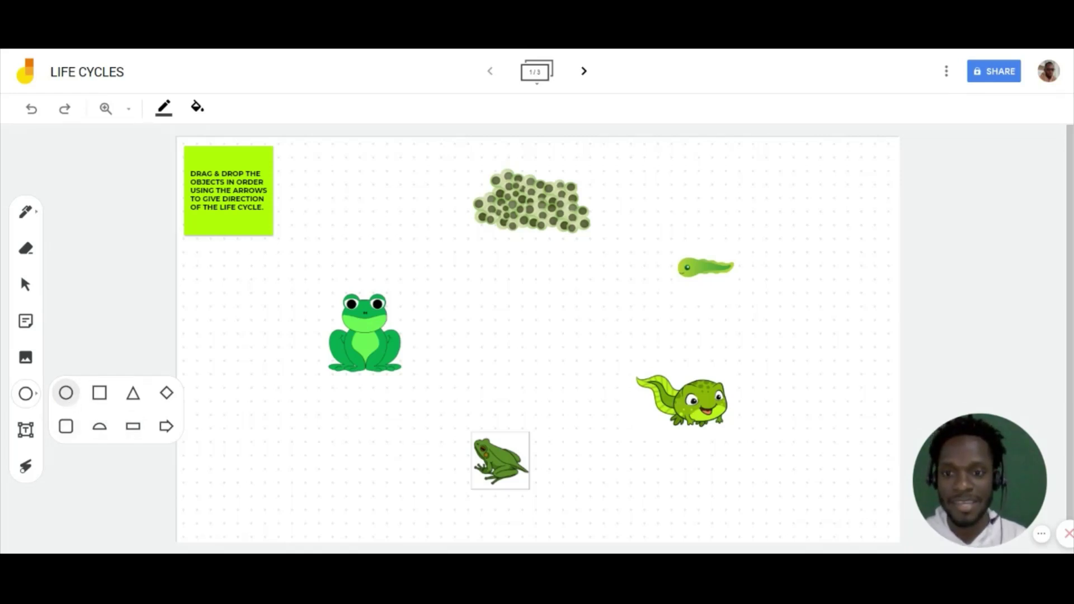
{"action": "left_click_drag", "start_coordinate": [311, 160], "coordinate": [778, 517]}
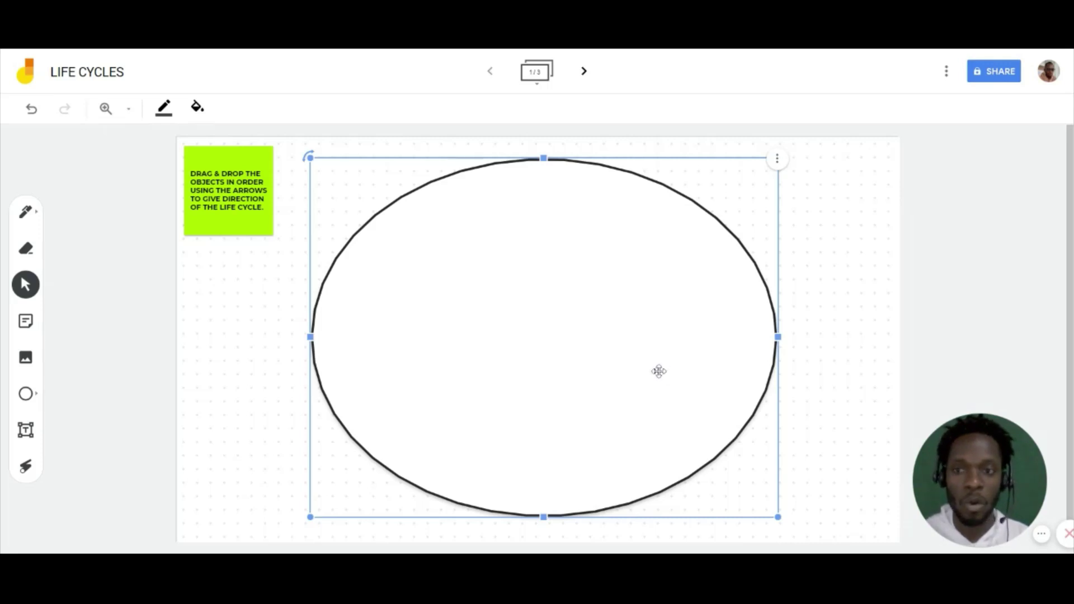
{"action": "left_click", "coordinate": [175, 115]}
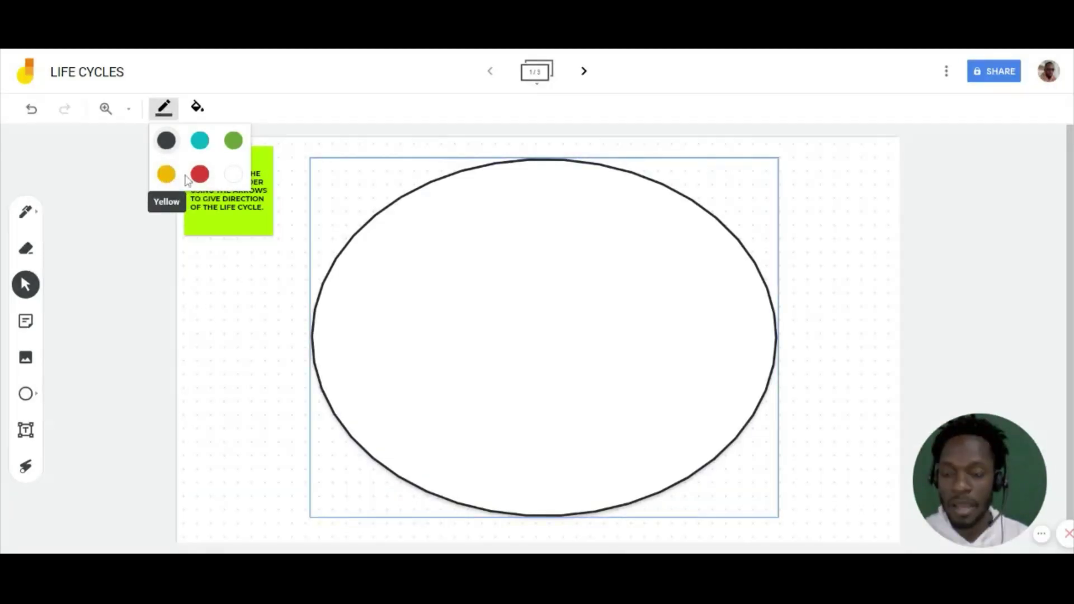
Give the ellipse a green outline and a transparent fill
{"action": "left_click", "coordinate": [235, 140]}
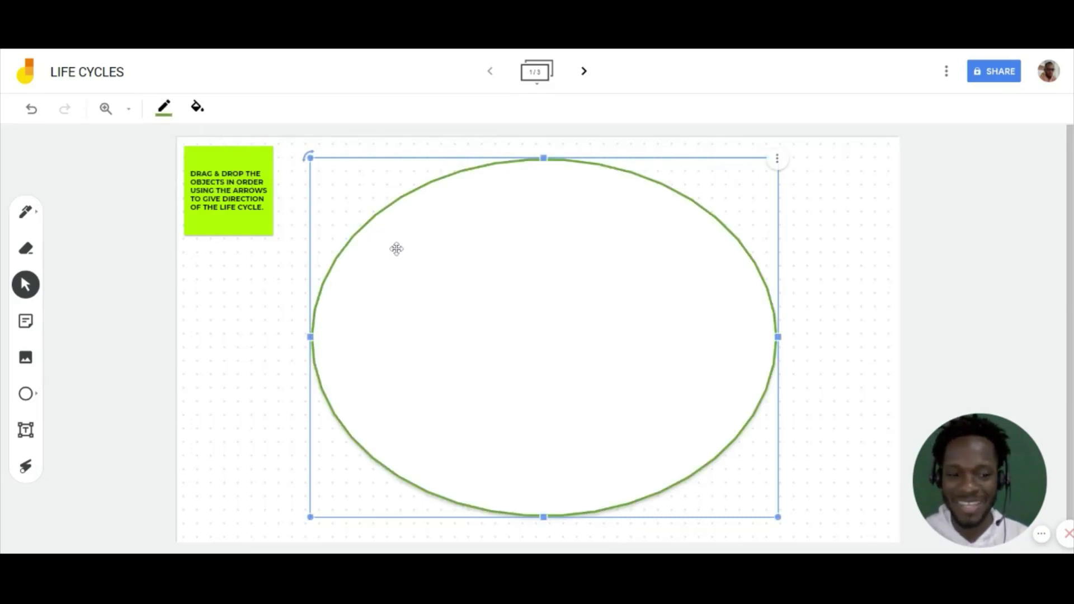
{"action": "left_click", "coordinate": [203, 115]}
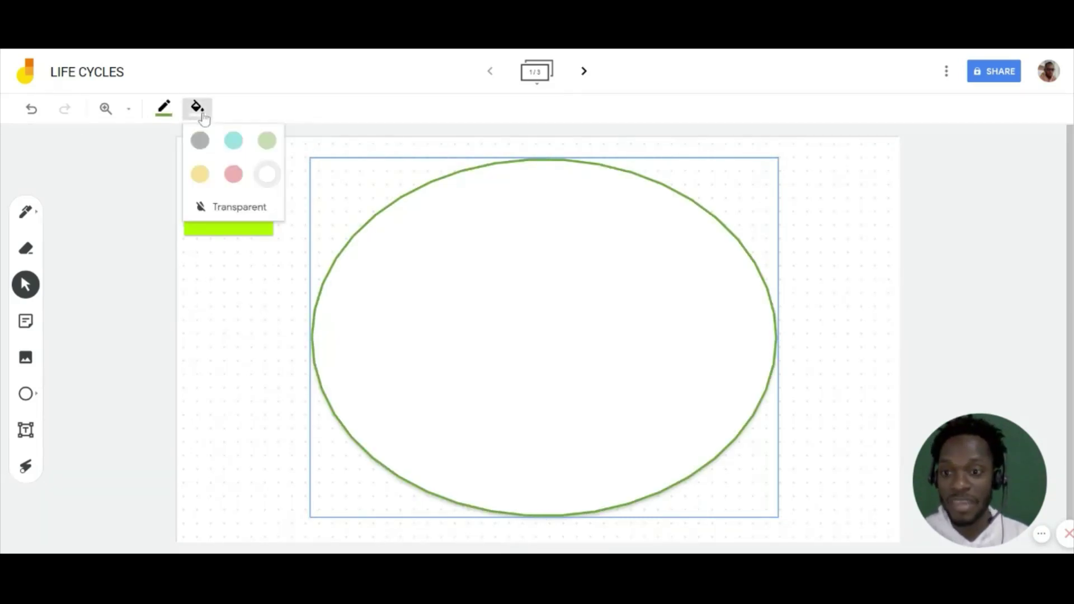
{"action": "left_click", "coordinate": [235, 212]}
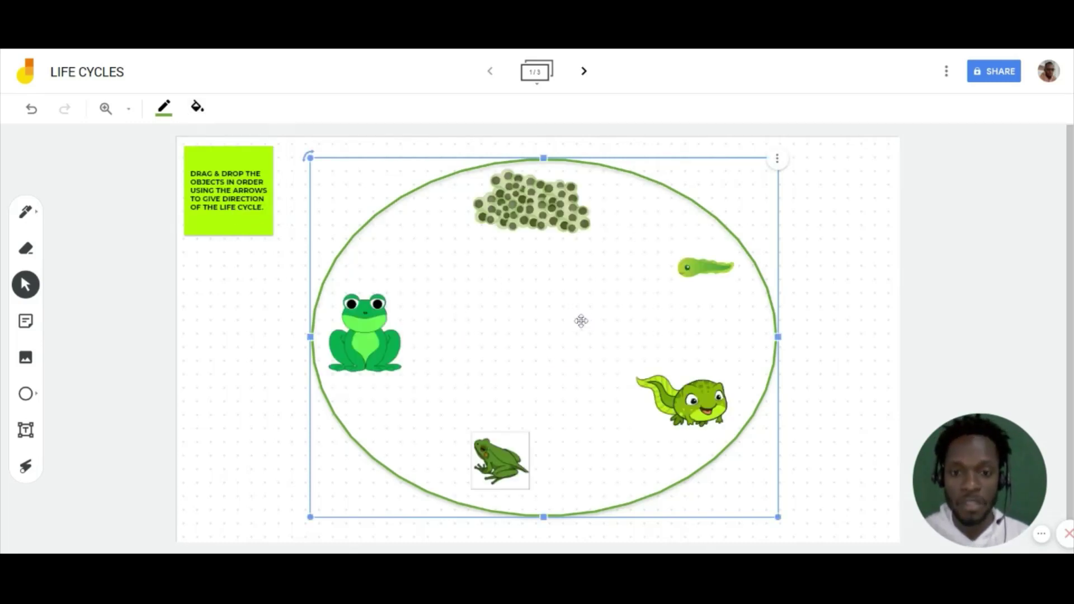
Nudge the ellipse into place, centred around the frog images
{"action": "mouse_move", "coordinate": [581, 320]}
{"action": "left_mouse_down"}
{"action": "mouse_move", "coordinate": [566, 307]}
{"action": "mouse_move", "coordinate": [580, 317]}
{"action": "left_mouse_up"}
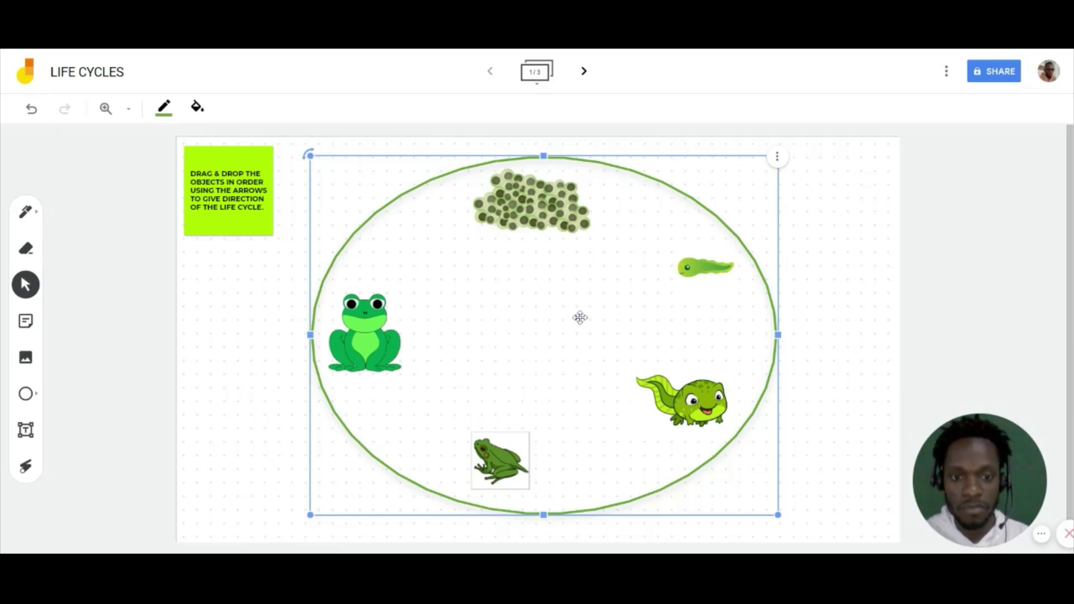
{"action": "left_click_drag", "start_coordinate": [542, 224], "coordinate": [564, 231]}
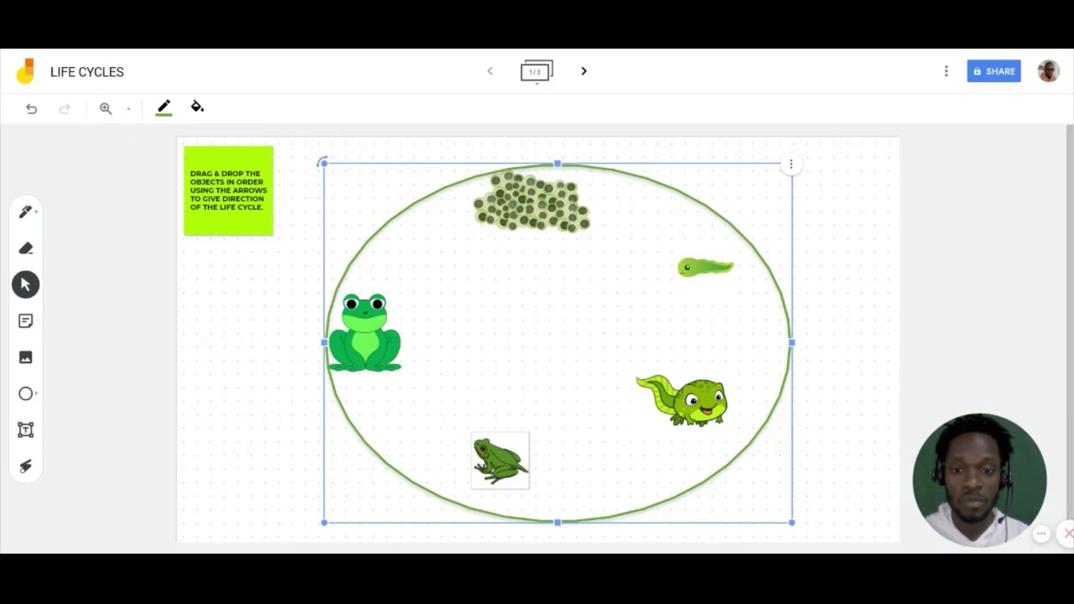
{"action": "left_click_drag", "start_coordinate": [566, 227], "coordinate": [557, 227]}
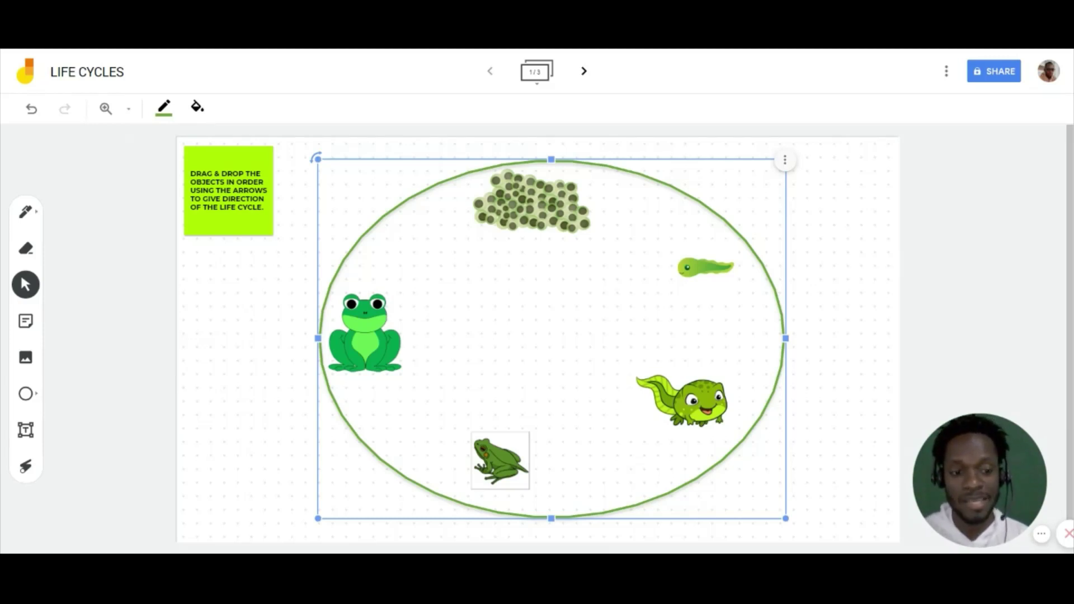
Send the green ellipse behind all other objects on the frame
{"action": "left_click", "coordinate": [785, 160]}
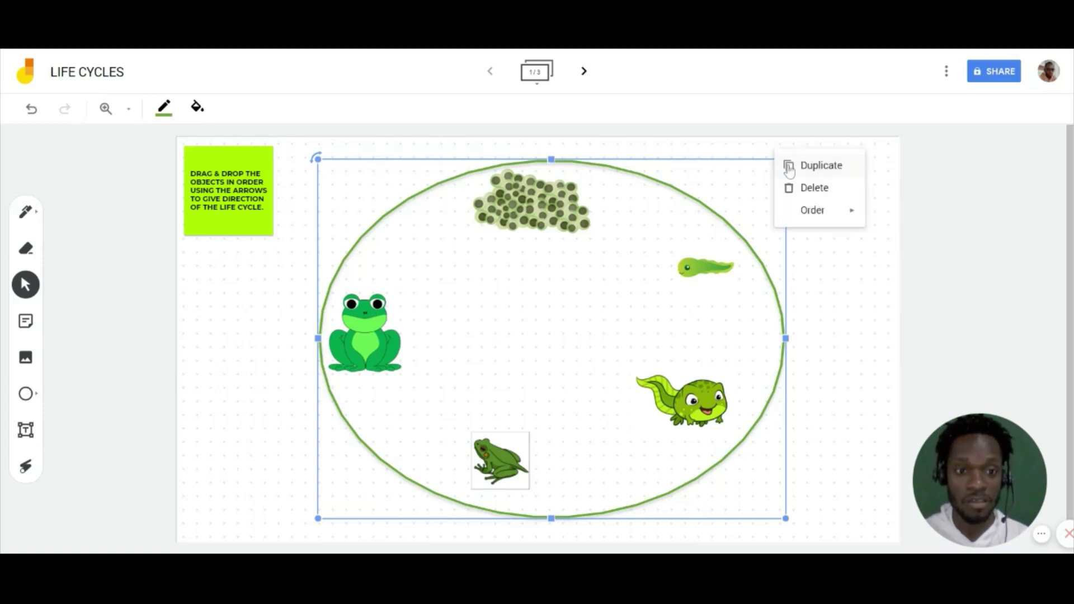
{"action": "mouse_move", "coordinate": [816, 218]}
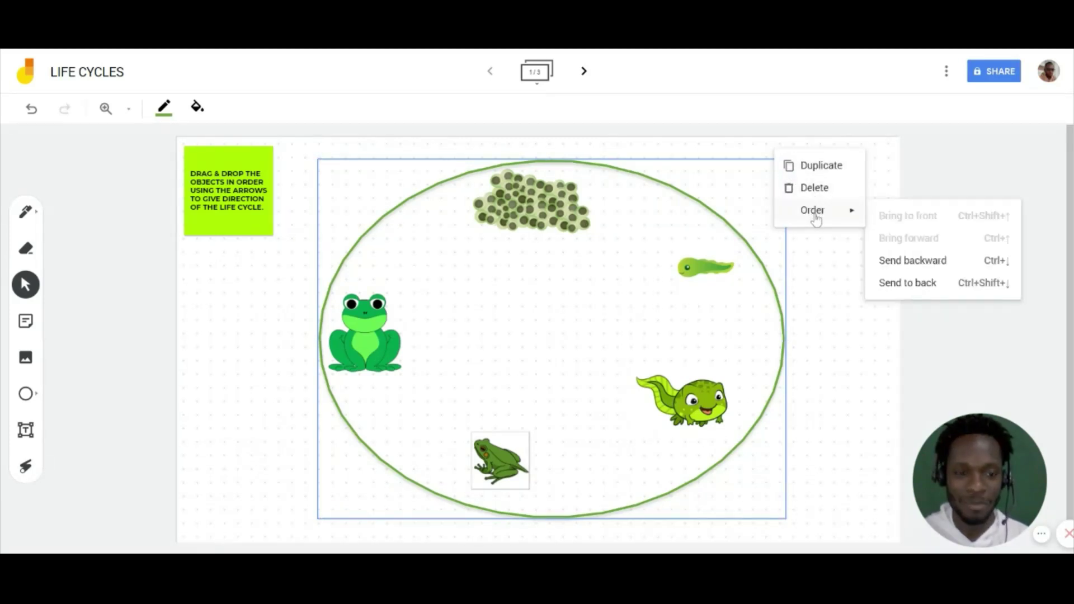
{"action": "left_click", "coordinate": [908, 283]}
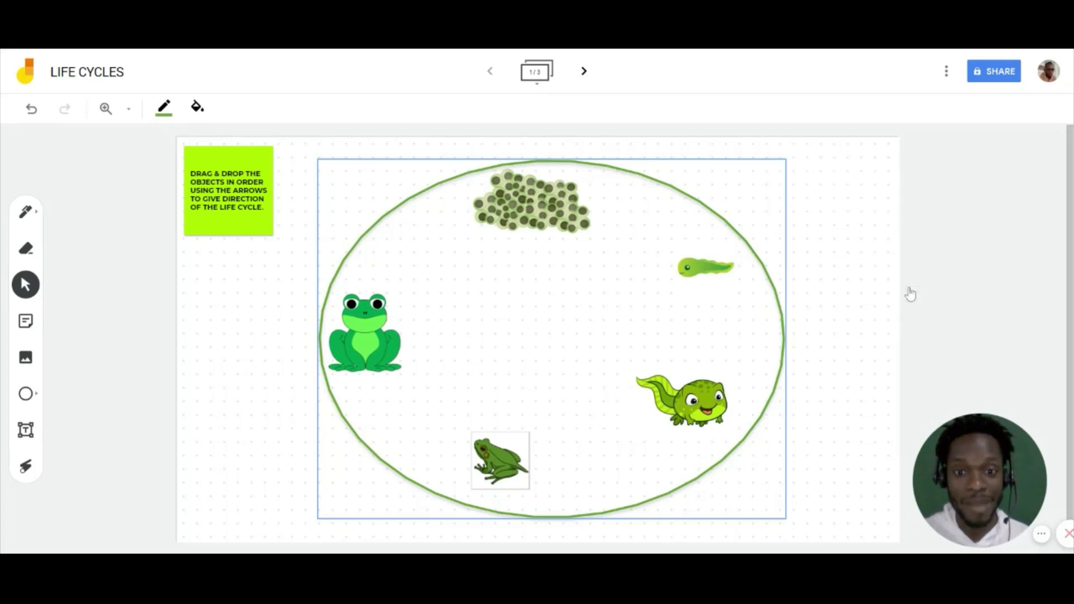
{"action": "left_click", "coordinate": [606, 163]}
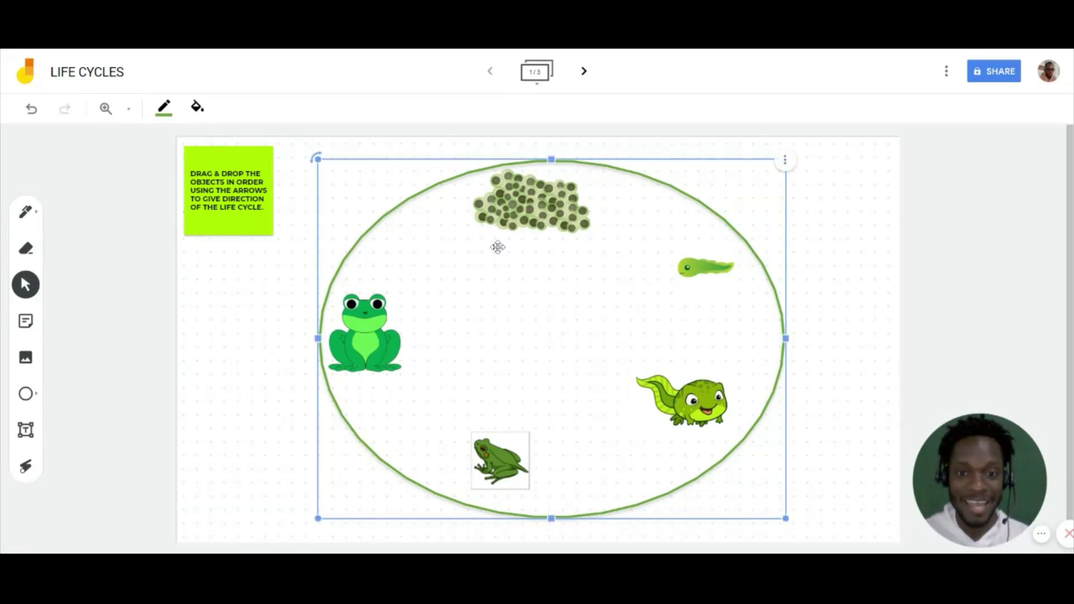
Arrange the frog eggs, cartoon frog, small frog photo and tadpole around the oval's outside
{"action": "left_click", "coordinate": [515, 229]}
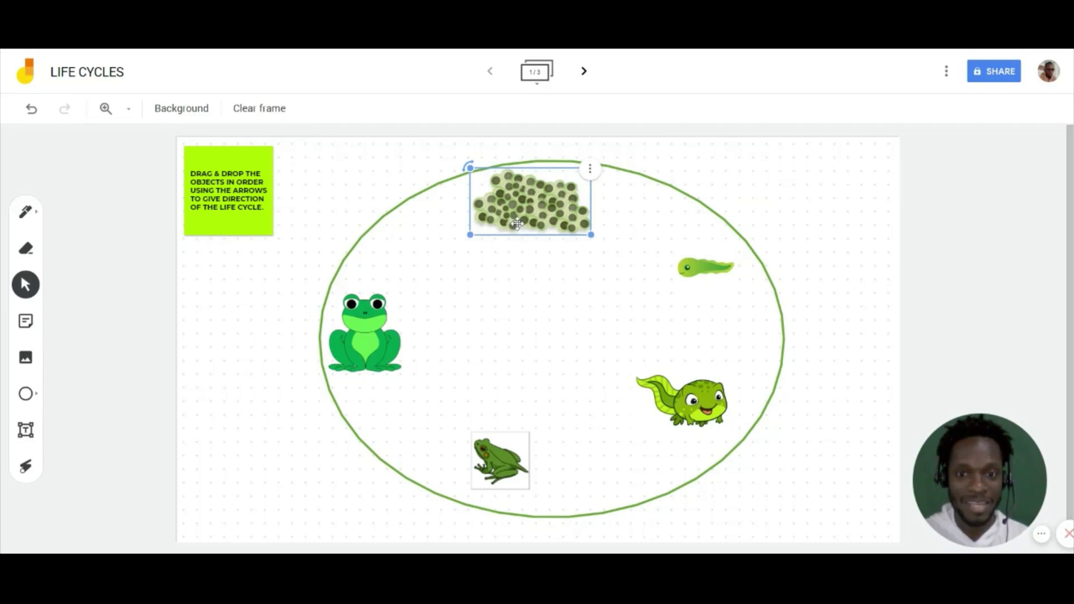
{"action": "left_click_drag", "start_coordinate": [515, 226], "coordinate": [823, 213]}
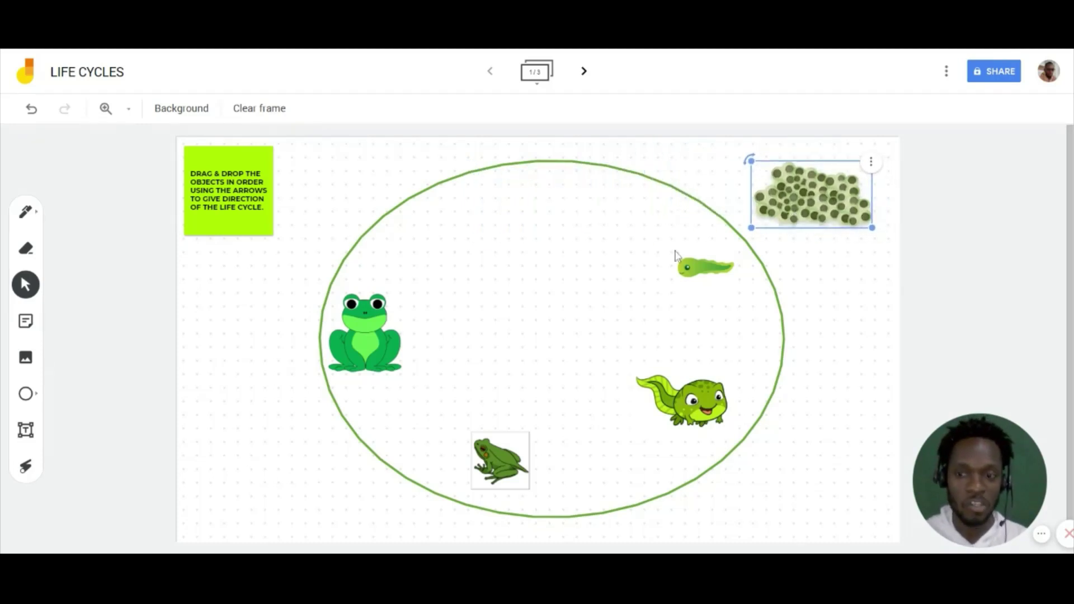
{"action": "left_click_drag", "start_coordinate": [376, 344], "coordinate": [248, 482]}
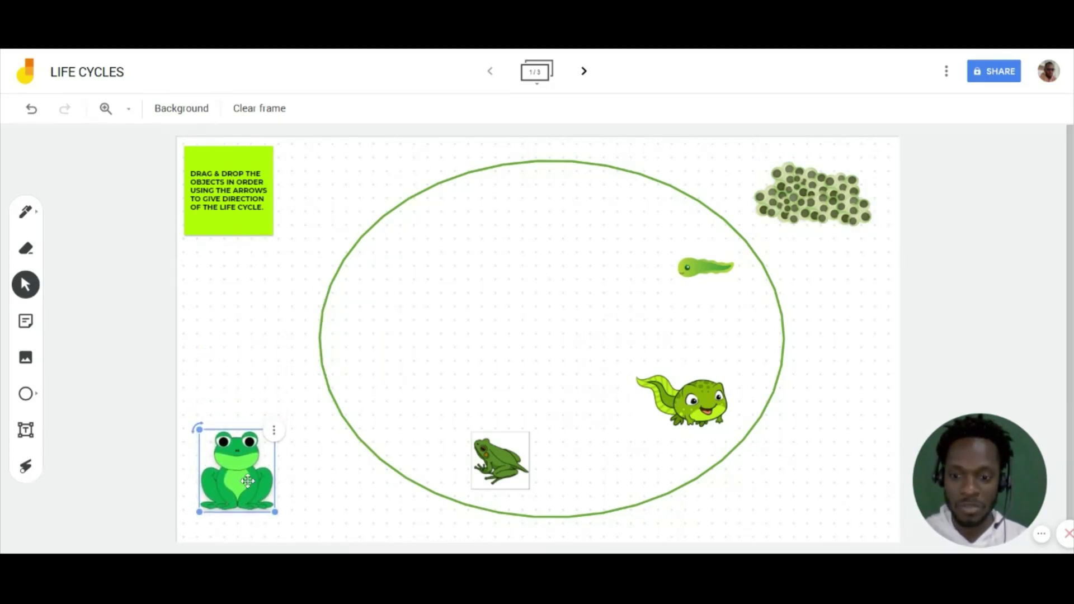
{"action": "left_click_drag", "start_coordinate": [518, 456], "coordinate": [244, 316]}
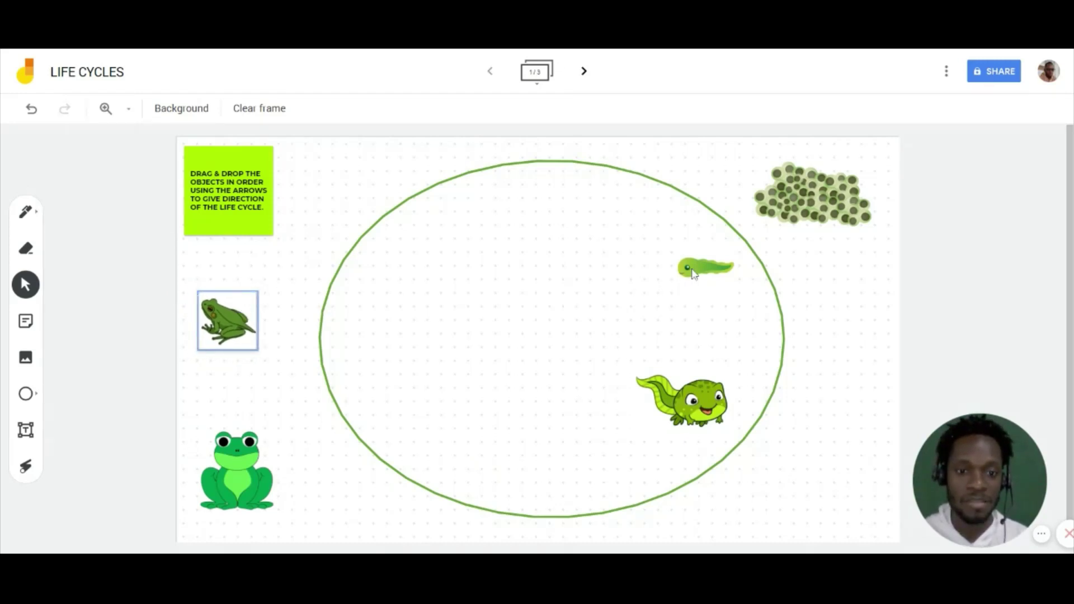
{"action": "left_click_drag", "start_coordinate": [717, 273], "coordinate": [846, 297]}
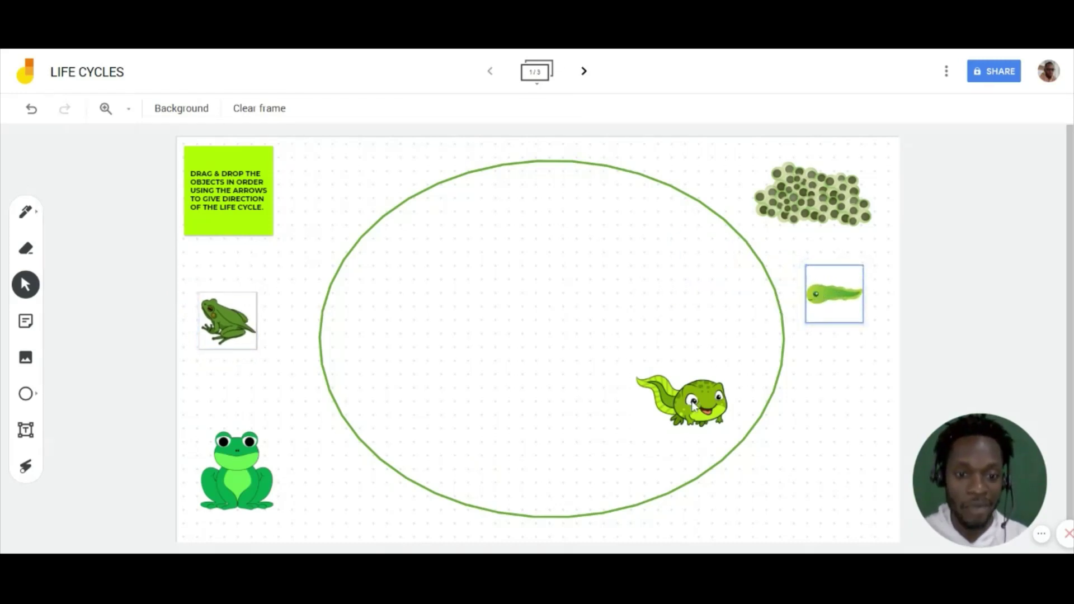
{"action": "left_click_drag", "start_coordinate": [695, 404], "coordinate": [835, 489]}
{"action": "left_click_drag", "start_coordinate": [844, 291], "coordinate": [294, 392]}
{"action": "left_click", "coordinate": [332, 470]}
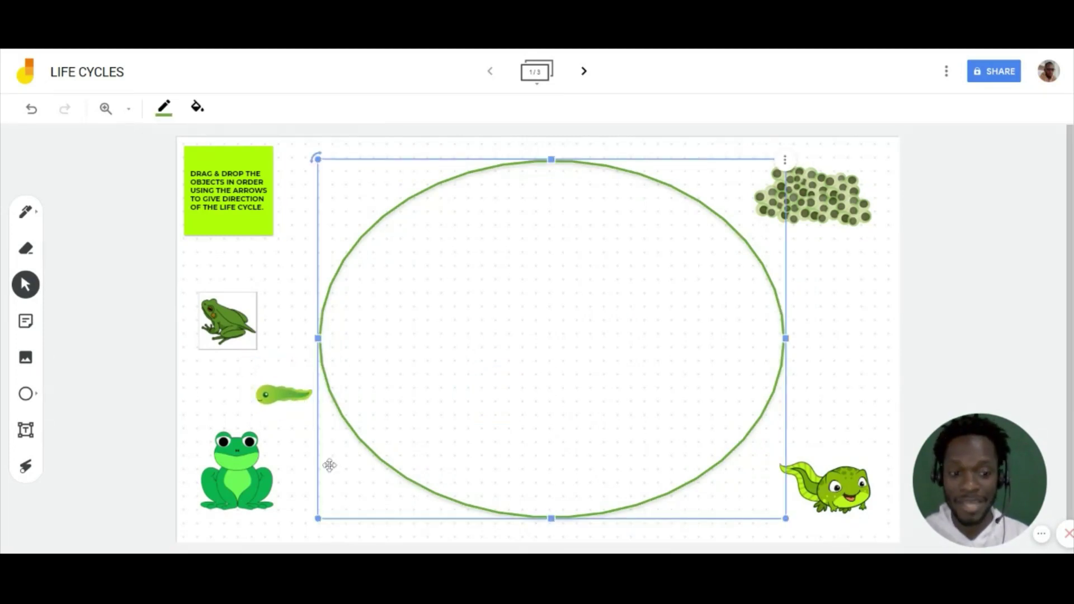
{"action": "left_click", "coordinate": [110, 232]}
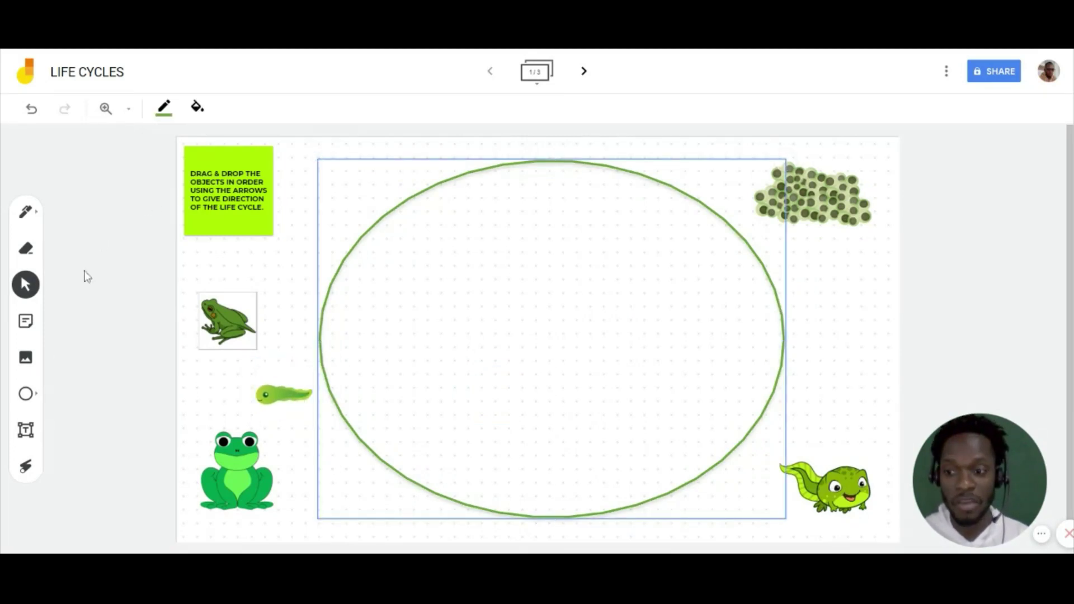
Add a text box inside the oval reading 'THE LIFE CYCLE OF THE FROG'
{"action": "left_click", "coordinate": [34, 429]}
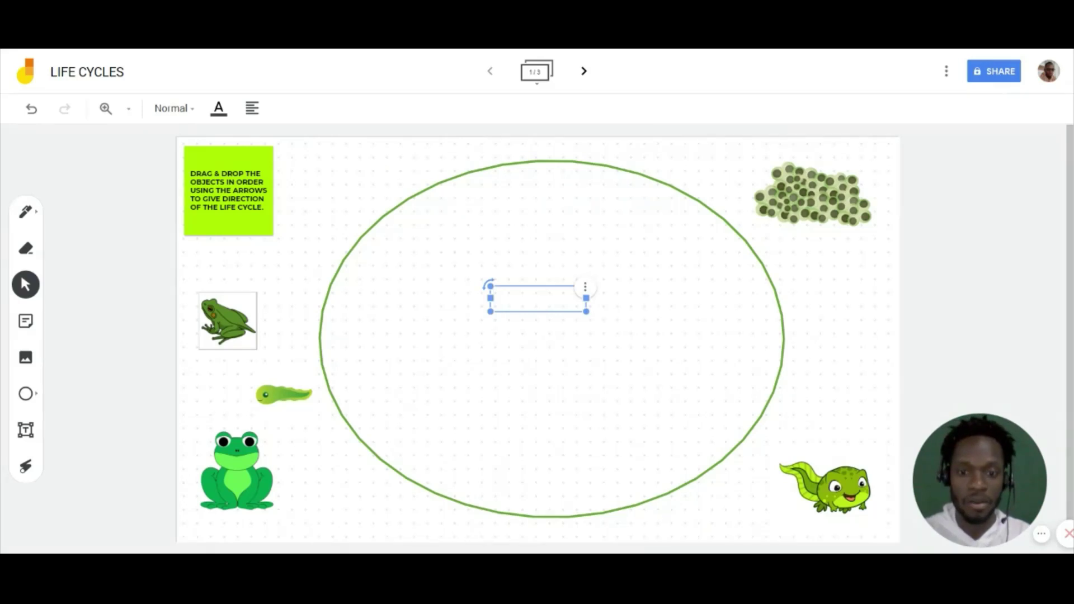
{"action": "type", "text": "THE"}
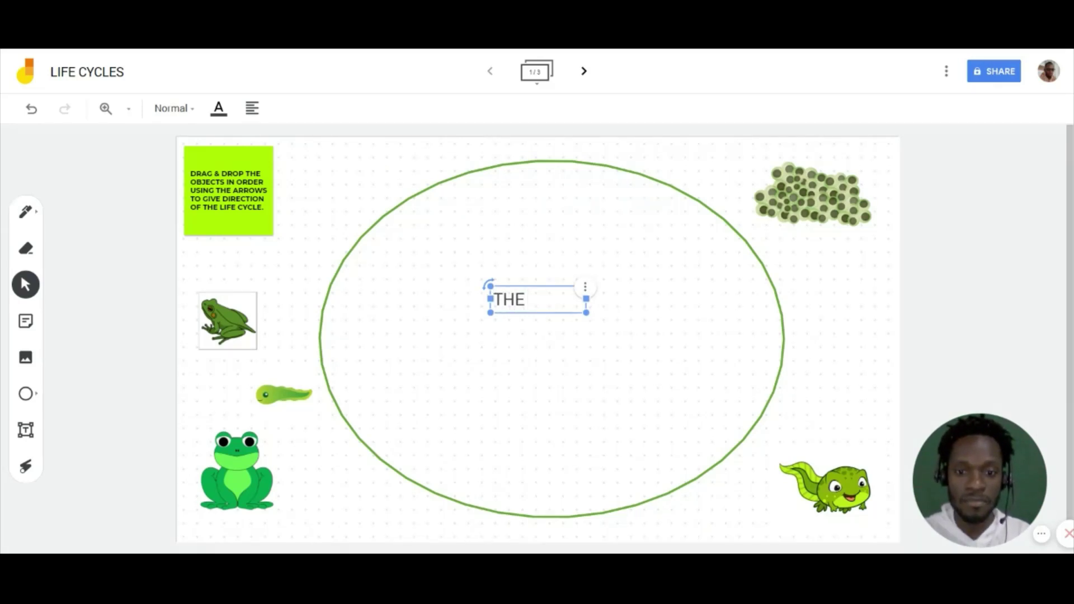
{"action": "type", "text": " SL"}
{"action": "key", "text": "BackSpace"}
{"action": "key", "text": "BackSpace"}
{"action": "type", "text": "LIFE"}
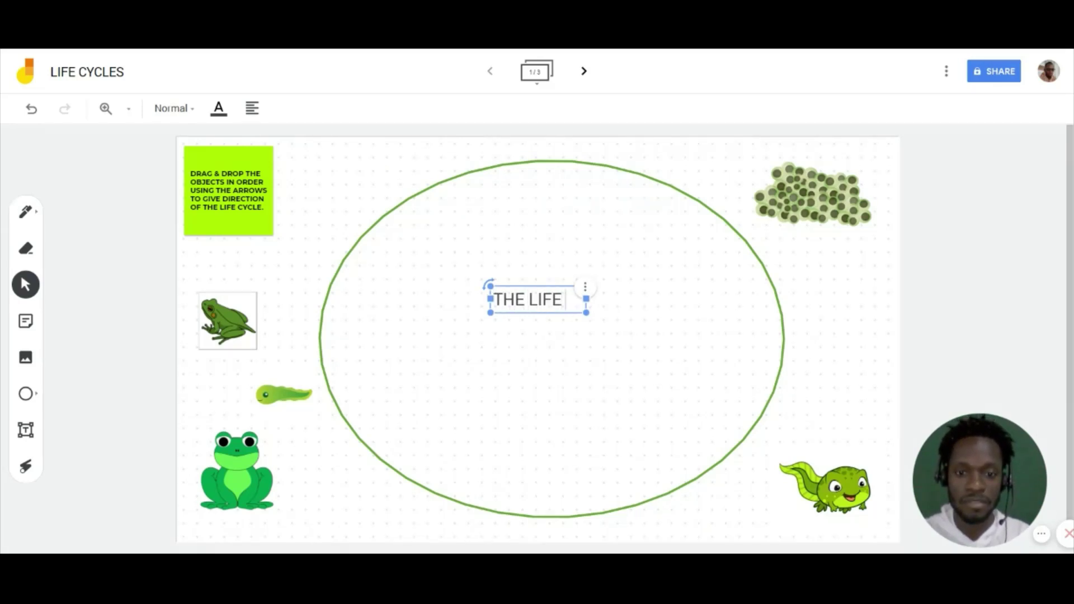
{"action": "type", "text": " CYCLE O"}
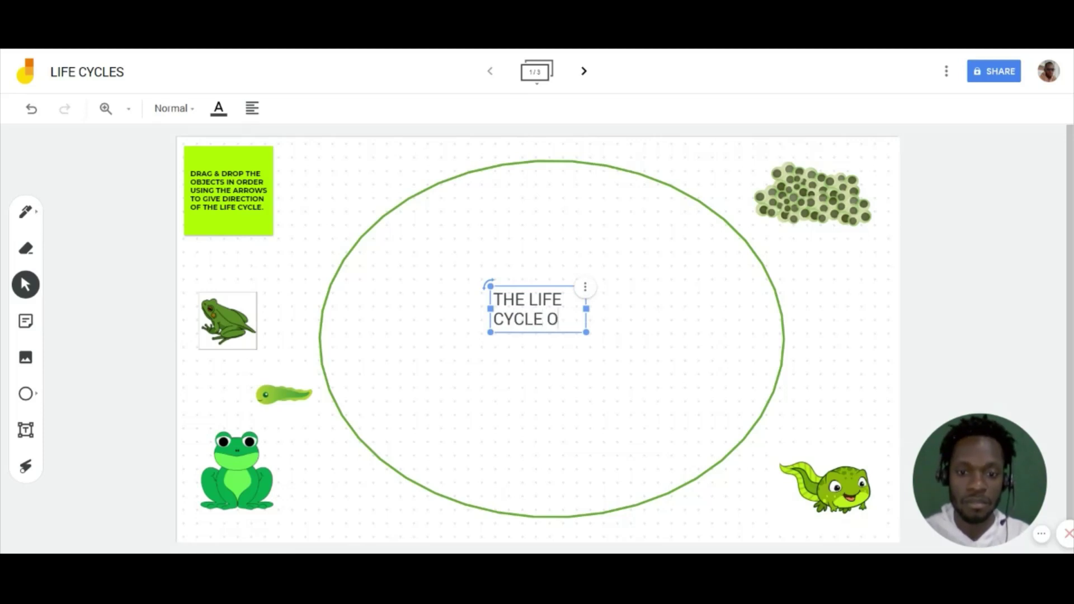
{"action": "type", "text": "F THE"}
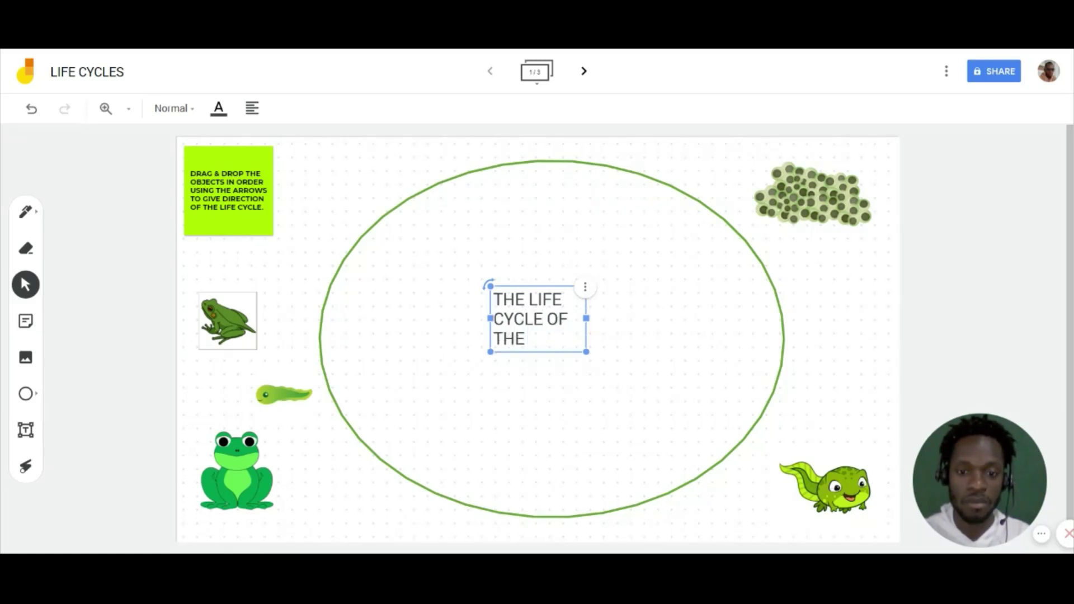
{"action": "type", "text": " C"}
{"action": "key", "text": "BackSpace"}
{"action": "type", "text": "FROG"}
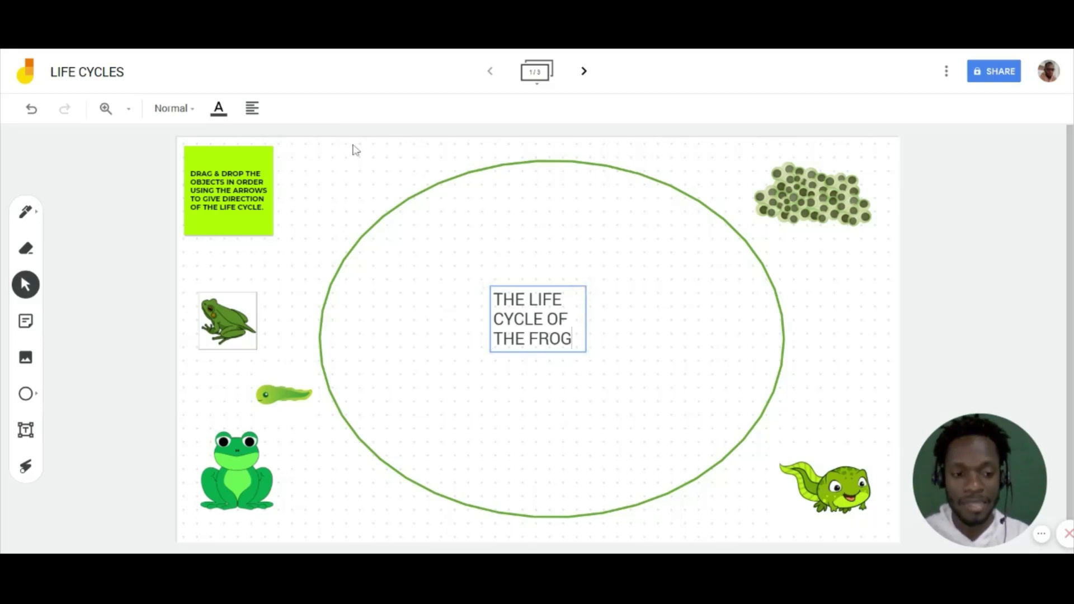
Try left and centre alignment on the heading, settling on right alignment
{"action": "left_click", "coordinate": [252, 110]}
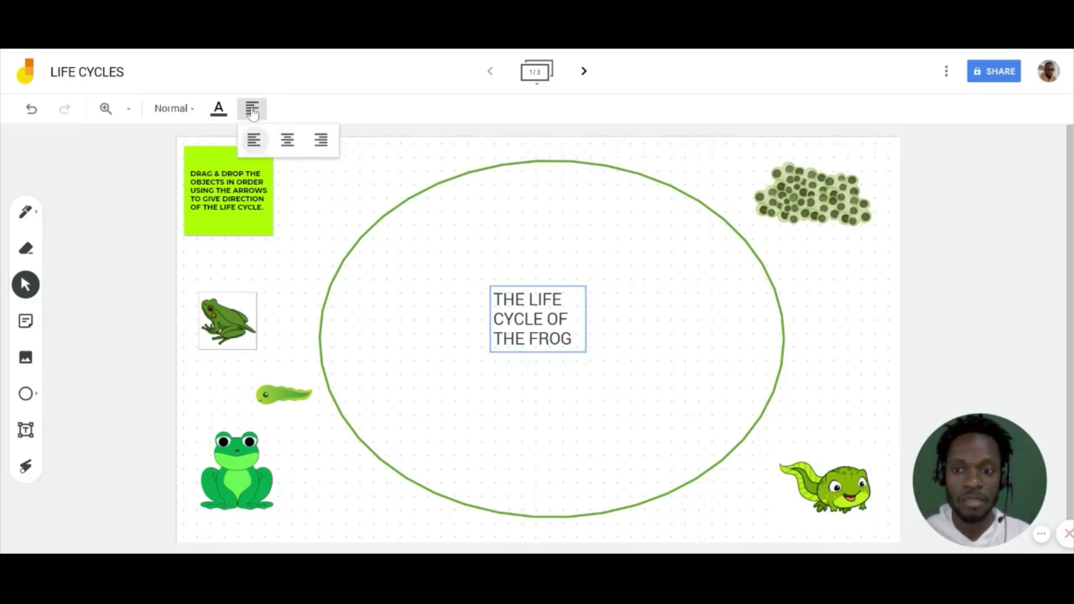
{"action": "left_click", "coordinate": [258, 148]}
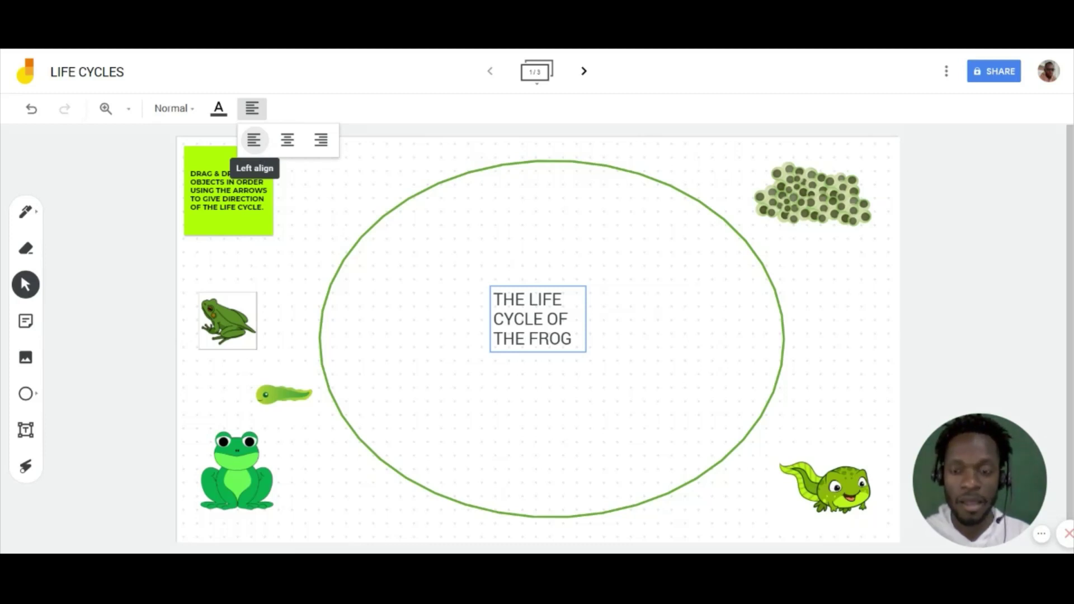
{"action": "left_click", "coordinate": [289, 140]}
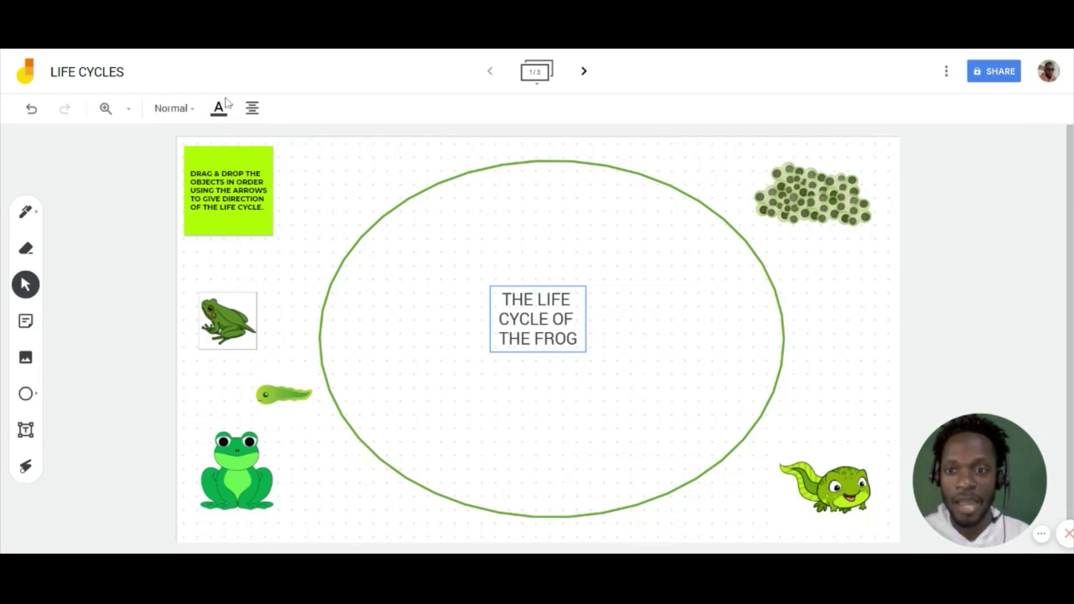
{"action": "left_click", "coordinate": [251, 108]}
{"action": "left_click", "coordinate": [320, 139]}
{"action": "left_click", "coordinate": [321, 143]}
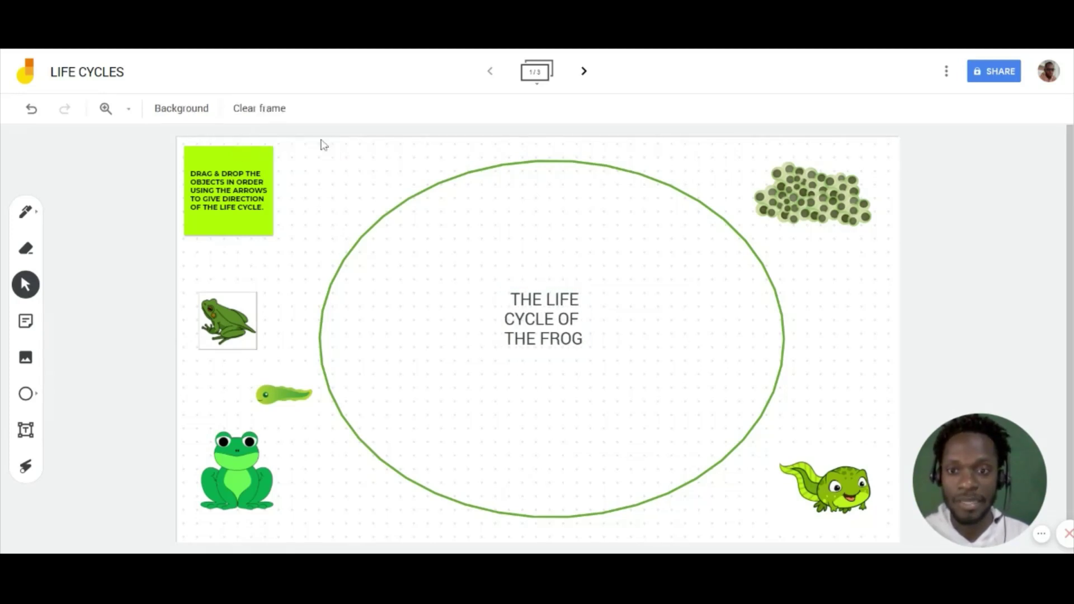
{"action": "left_click", "coordinate": [546, 328]}
Centre-align the heading, colour it green, and nudge it down in the oval
{"action": "left_click", "coordinate": [252, 109]}
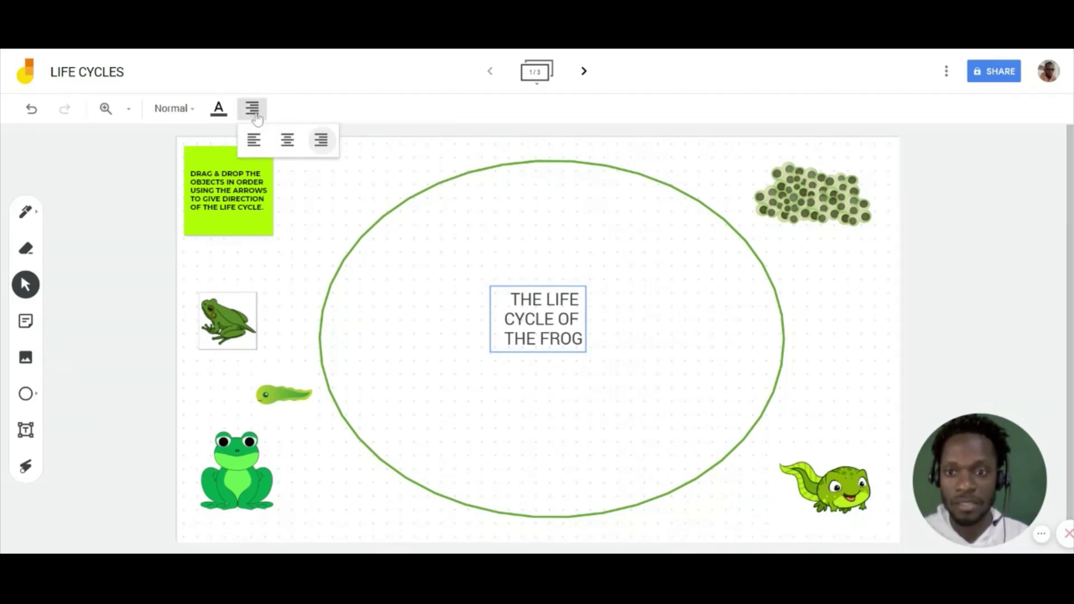
{"action": "left_click", "coordinate": [288, 140]}
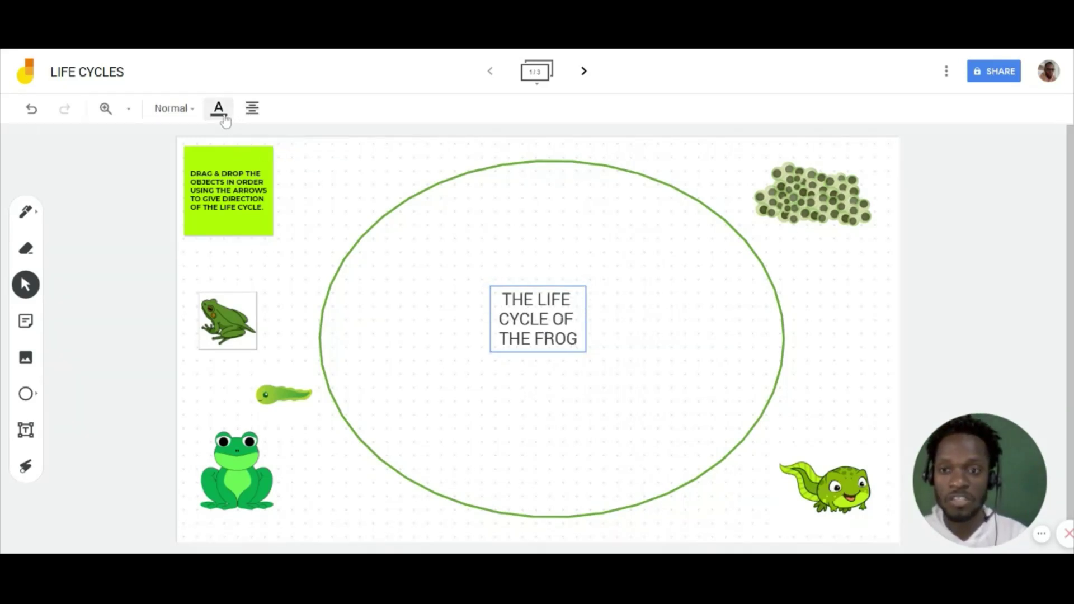
{"action": "left_click", "coordinate": [220, 111]}
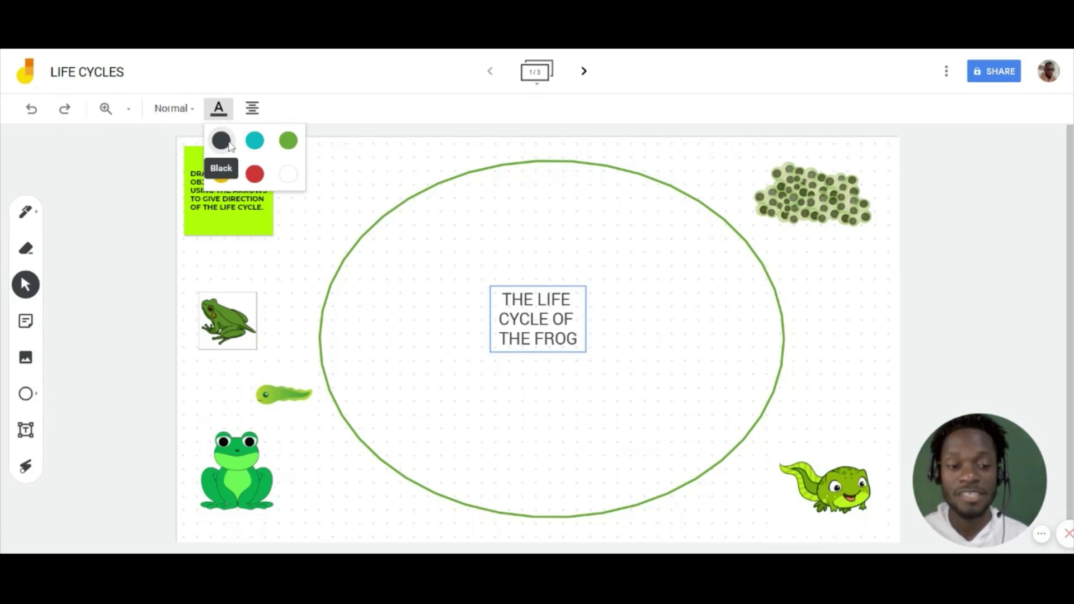
{"action": "left_click", "coordinate": [295, 144]}
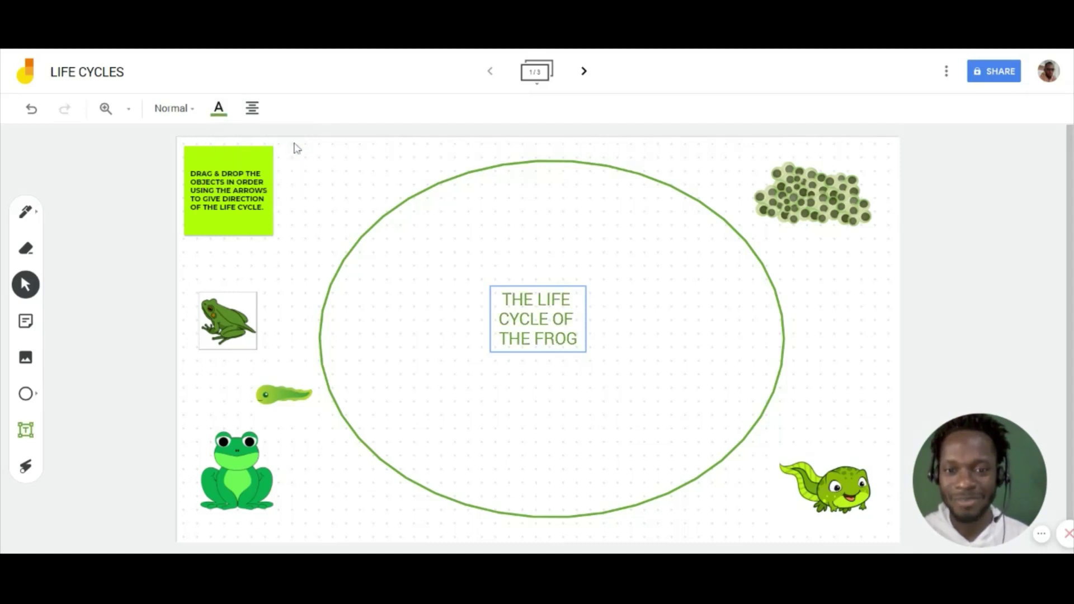
{"action": "mouse_move", "coordinate": [546, 304]}
{"action": "left_mouse_down"}
{"action": "mouse_move", "coordinate": [560, 336]}
{"action": "mouse_move", "coordinate": [562, 322]}
{"action": "mouse_move", "coordinate": [552, 322]}
{"action": "left_mouse_up"}
Try Display and Title styles, set the heading to Subtitle, and recentre it
{"action": "left_click", "coordinate": [191, 112]}
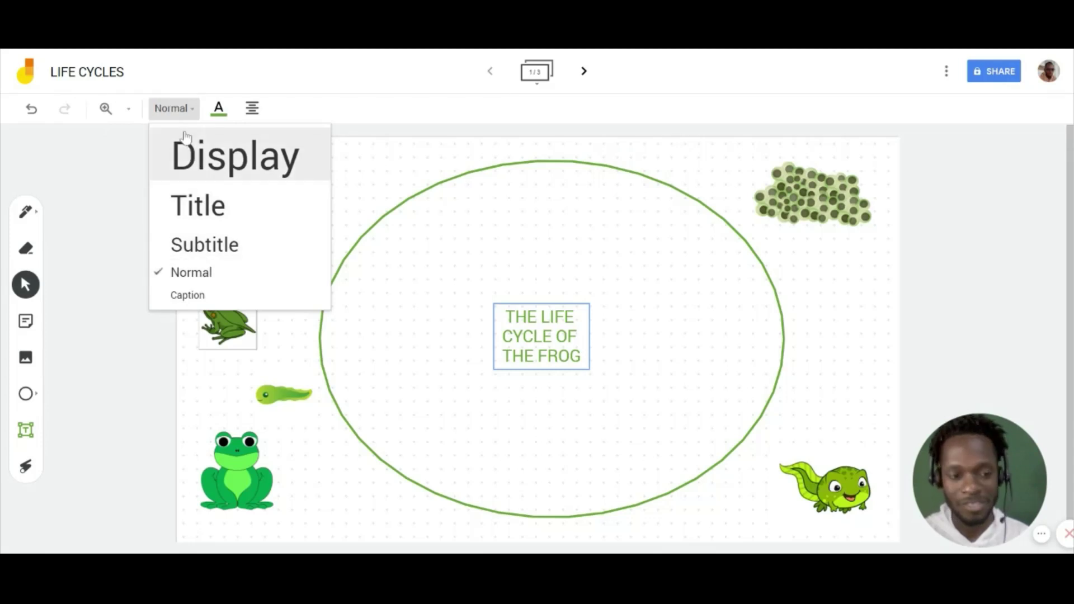
{"action": "left_click", "coordinate": [188, 163]}
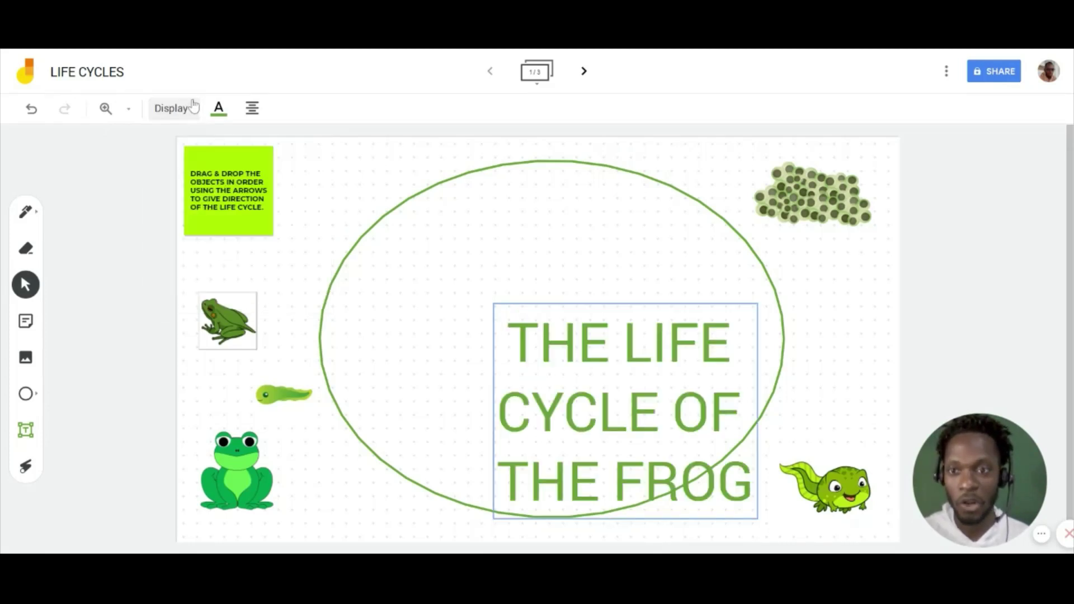
{"action": "left_click", "coordinate": [191, 110]}
{"action": "left_click", "coordinate": [196, 204]}
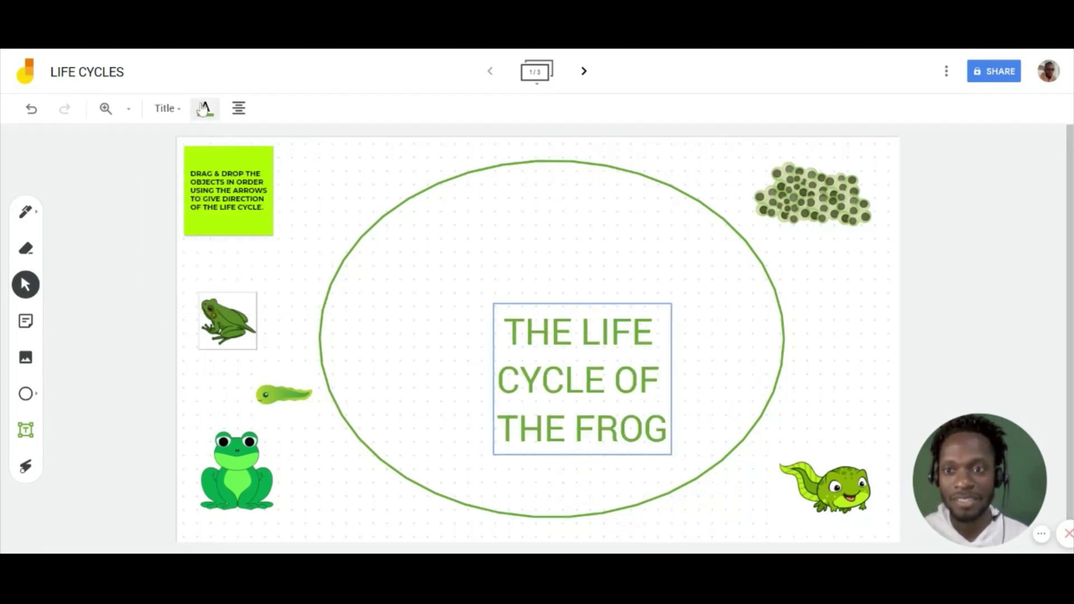
{"action": "left_click", "coordinate": [178, 110]}
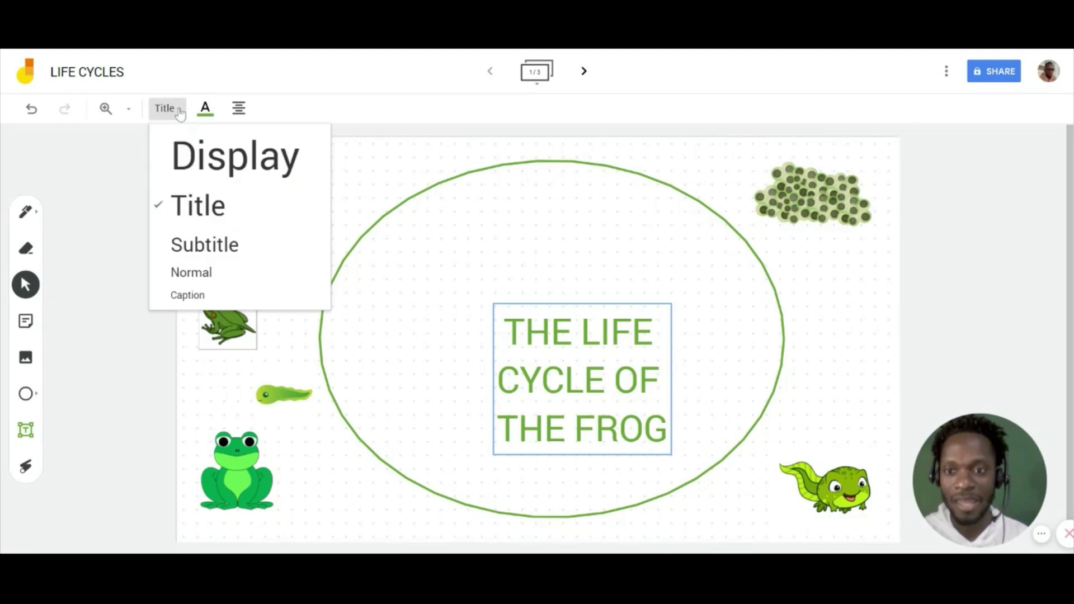
{"action": "left_click", "coordinate": [195, 245]}
{"action": "left_click", "coordinate": [559, 318]}
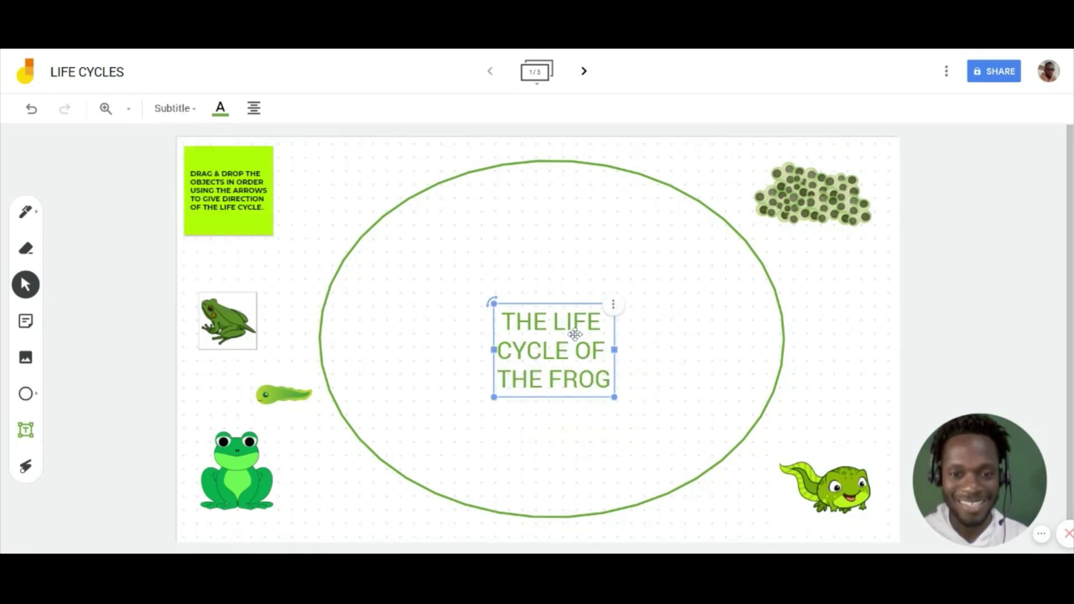
{"action": "left_click_drag", "start_coordinate": [575, 334], "coordinate": [562, 325]}
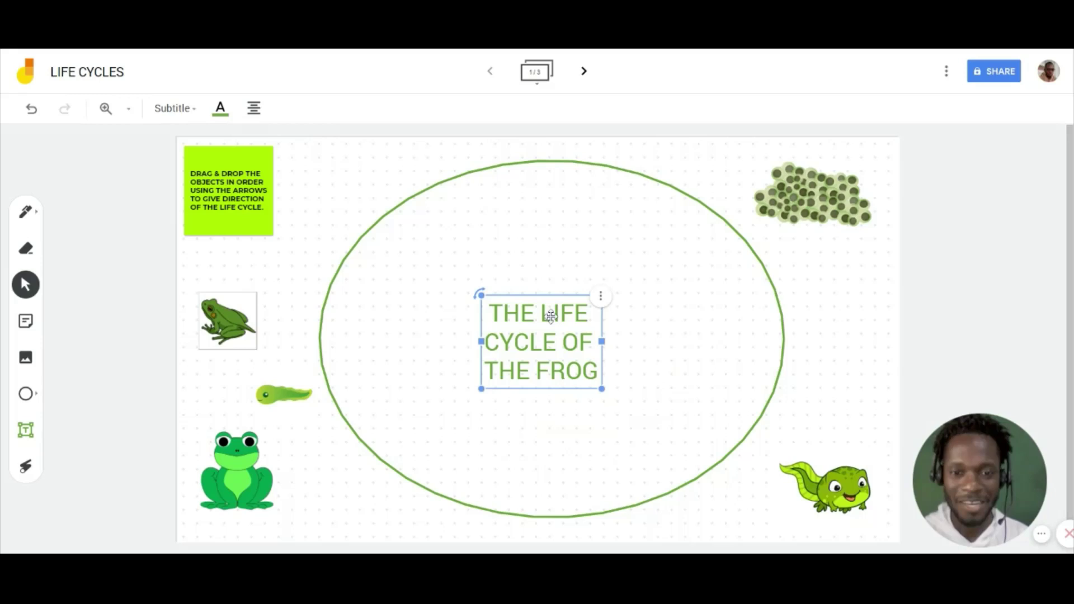
{"action": "left_click", "coordinate": [549, 311]}
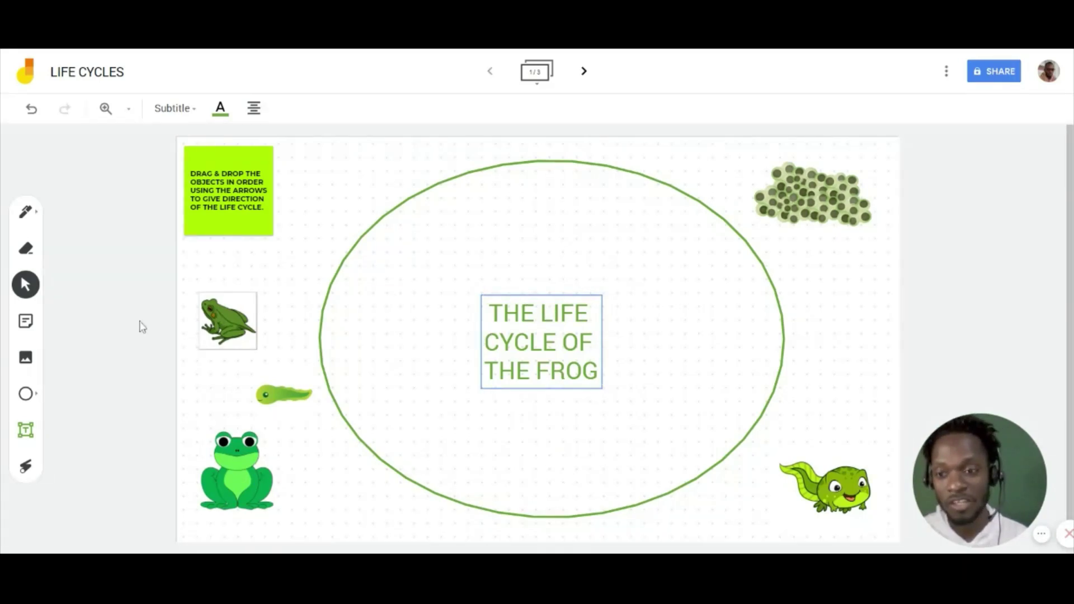
Dismiss the shape choices with Escape and return to selecting objects
{"action": "left_click", "coordinate": [28, 398]}
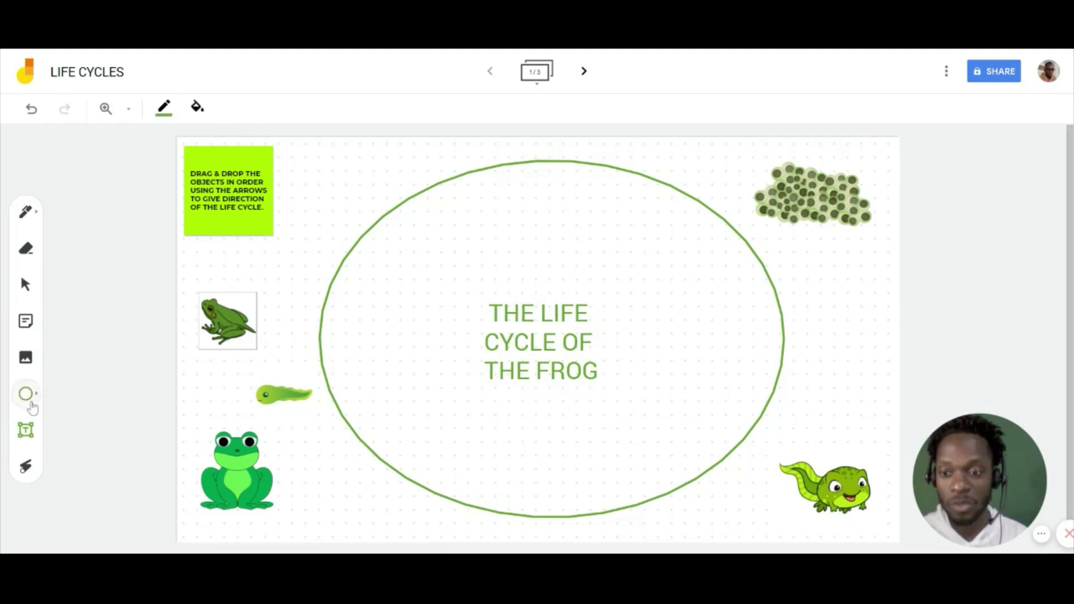
{"action": "left_click", "coordinate": [38, 402]}
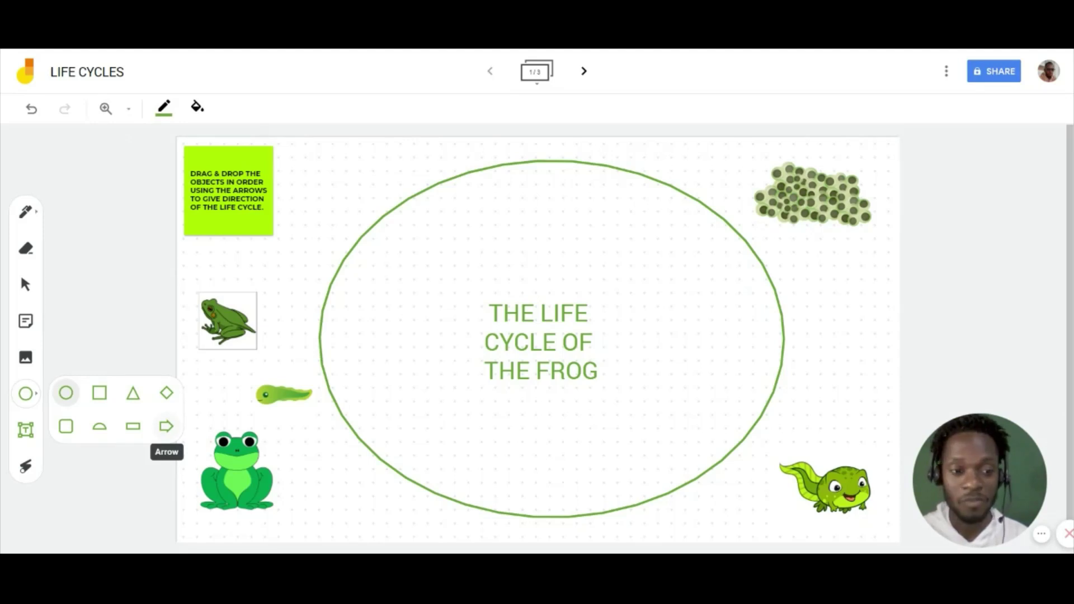
{"action": "key", "text": "Escape"}
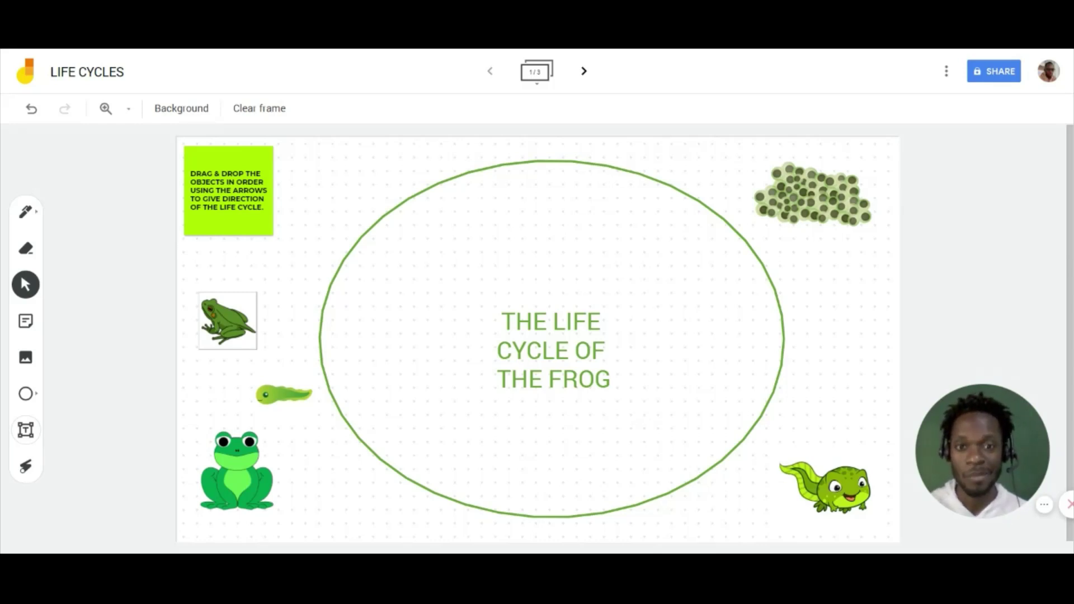
Go to frame 2 and select the butterfly title, chrysalis picture and an arrow in turn
{"action": "left_click", "coordinate": [585, 73]}
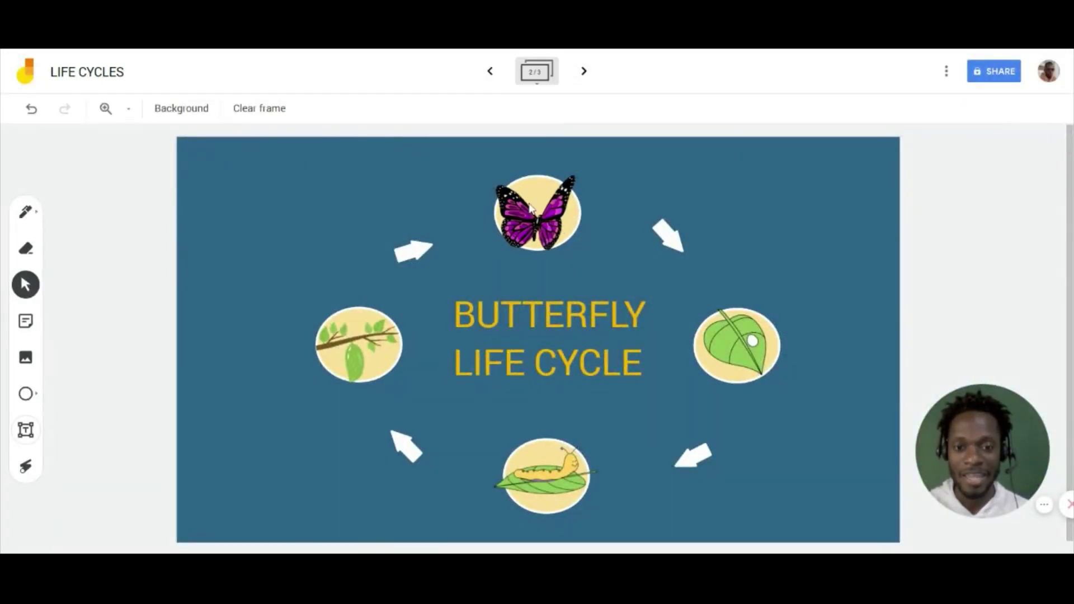
{"action": "left_click", "coordinate": [533, 331]}
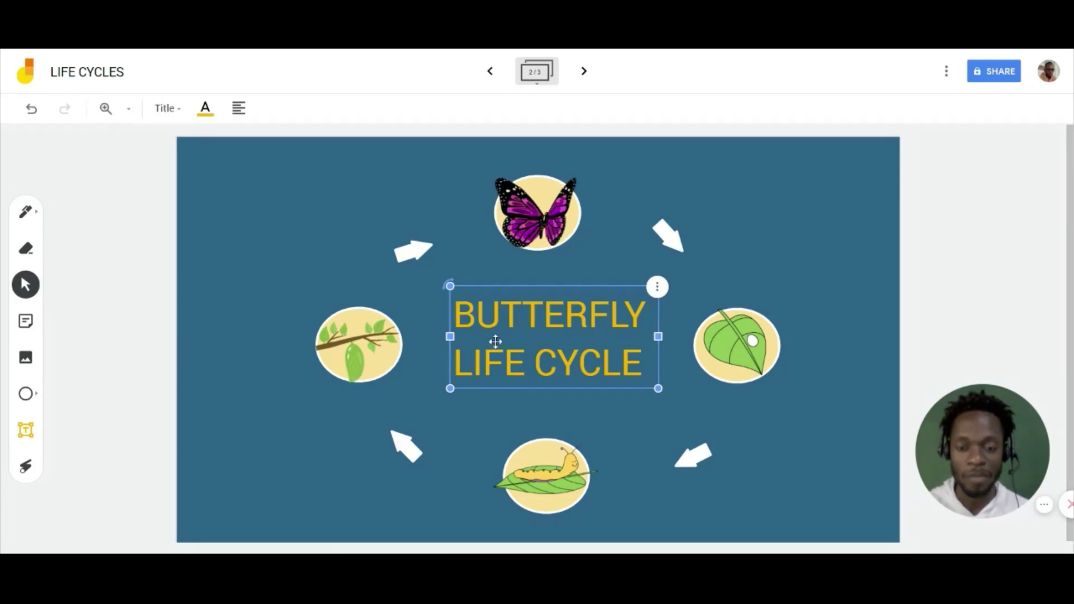
{"action": "left_click", "coordinate": [393, 371]}
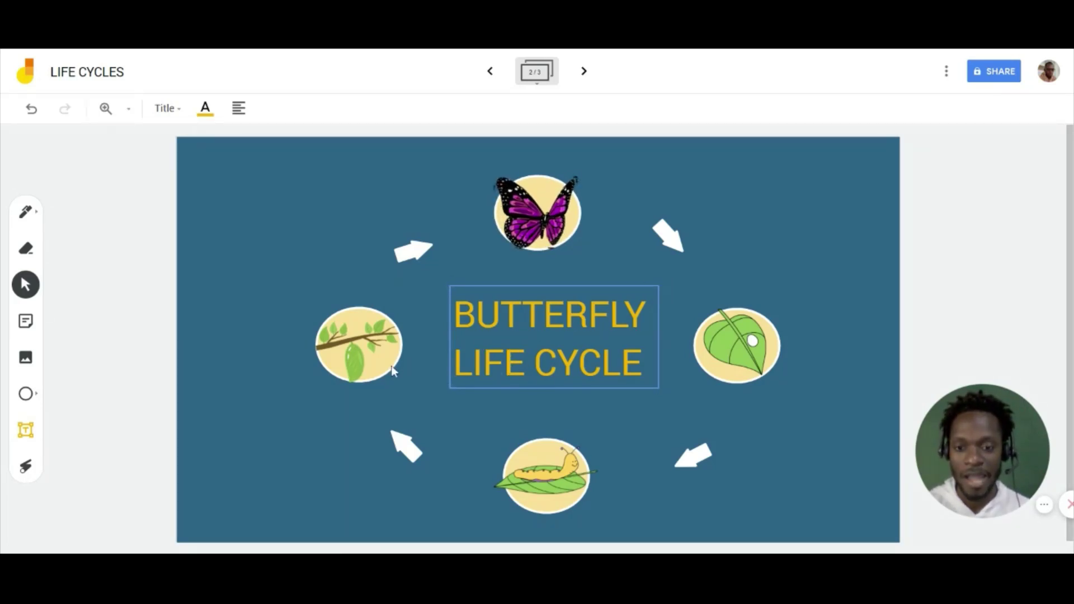
{"action": "left_click", "coordinate": [394, 370]}
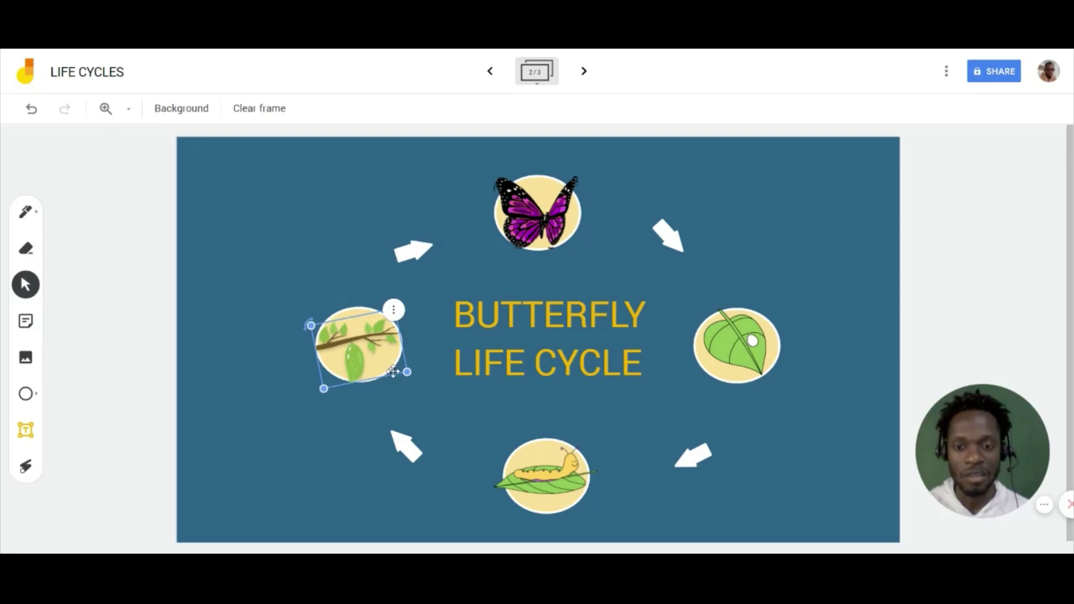
{"action": "left_click", "coordinate": [394, 376]}
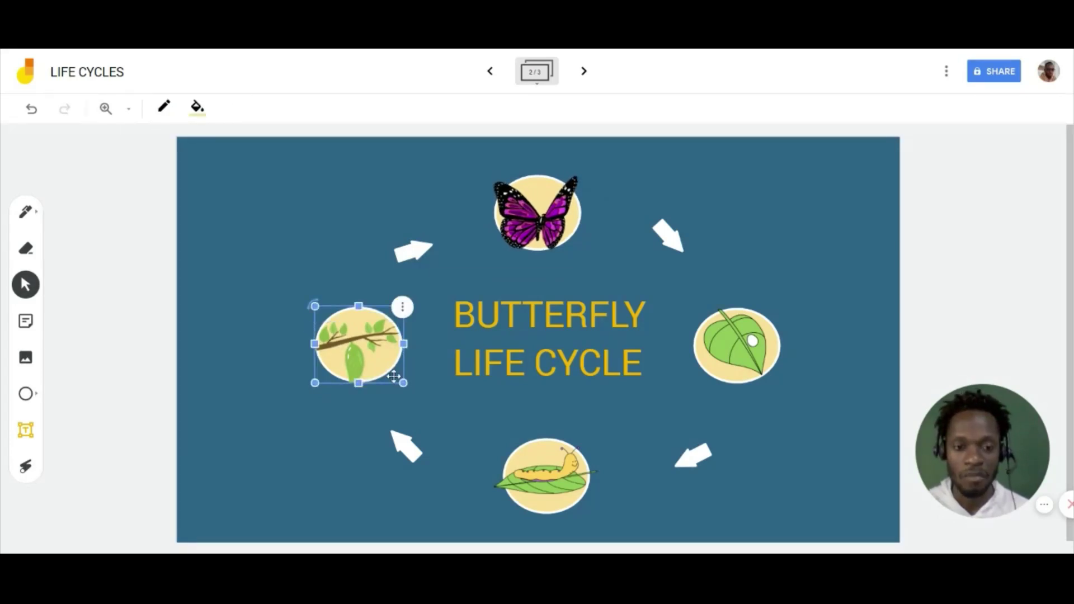
{"action": "left_click", "coordinate": [705, 210]}
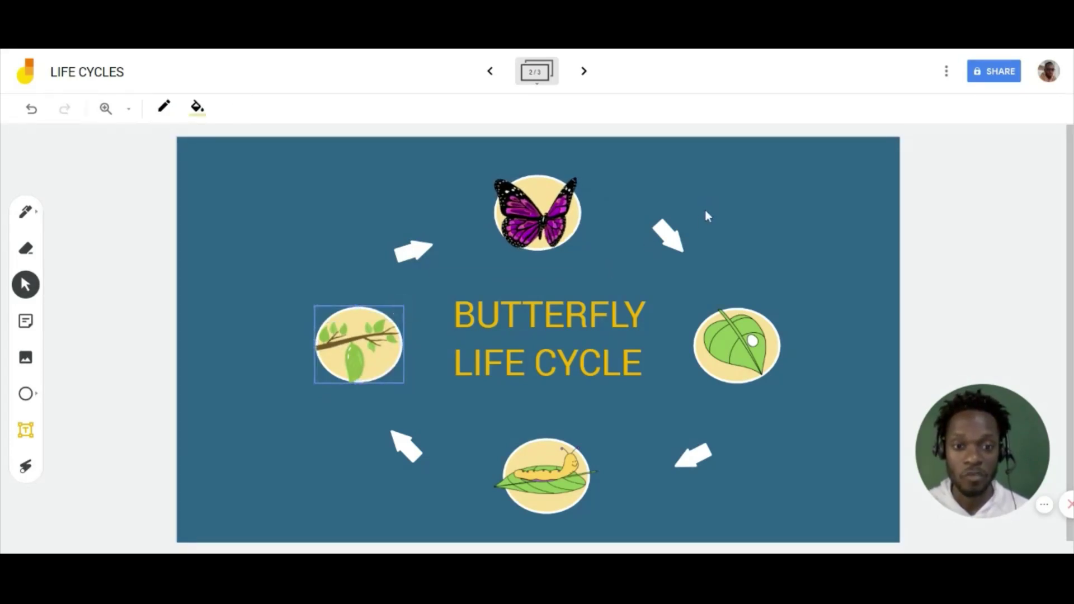
{"action": "left_click", "coordinate": [671, 241]}
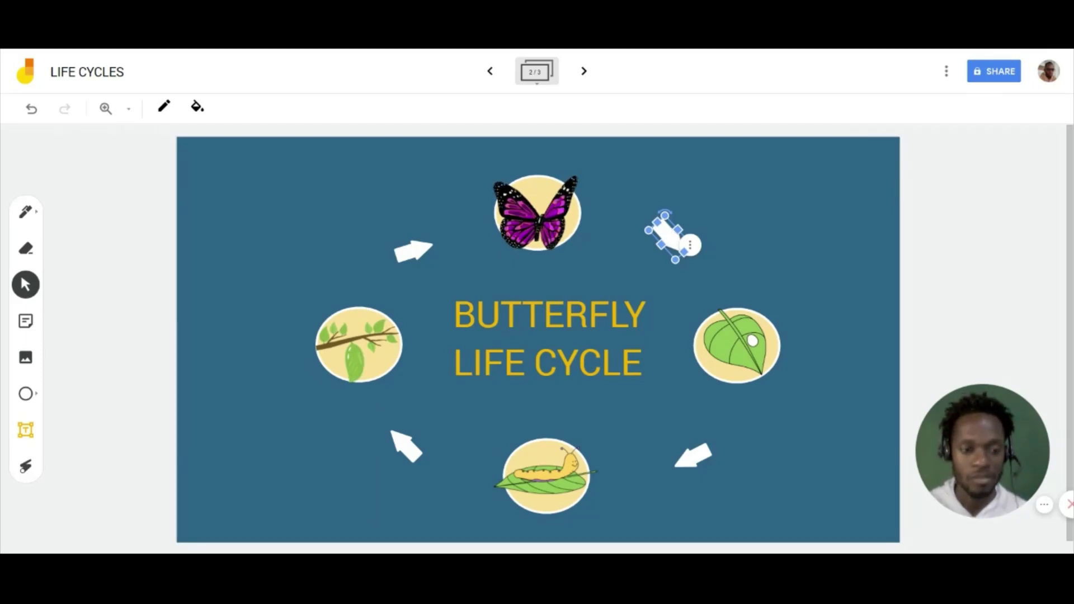
{"action": "key", "text": "Escape"}
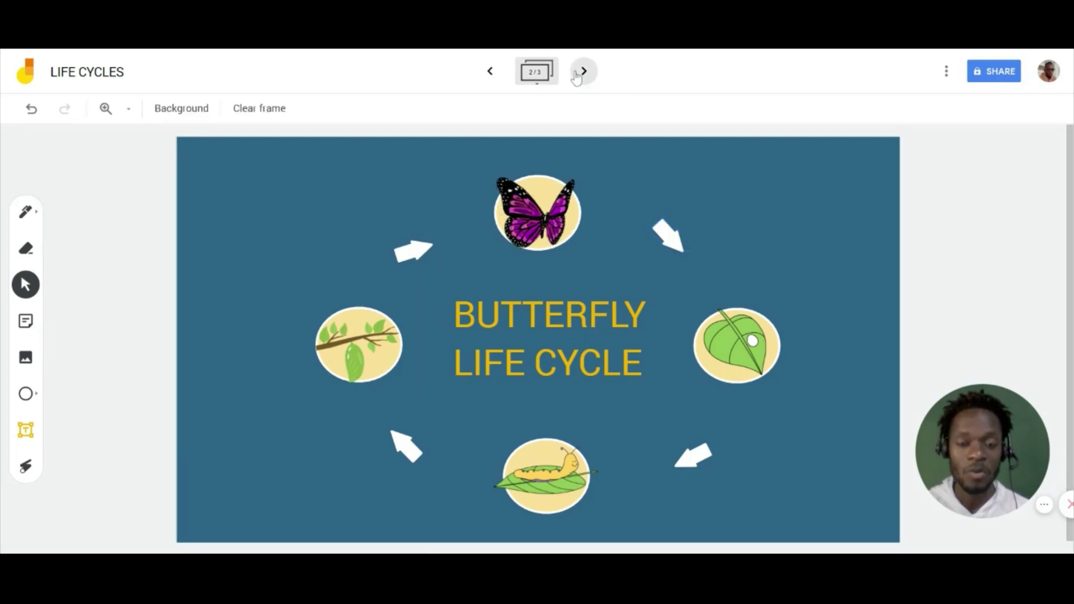
On frame 3, send the sun to back so the small cloud overlaps it
{"action": "left_click", "coordinate": [578, 74]}
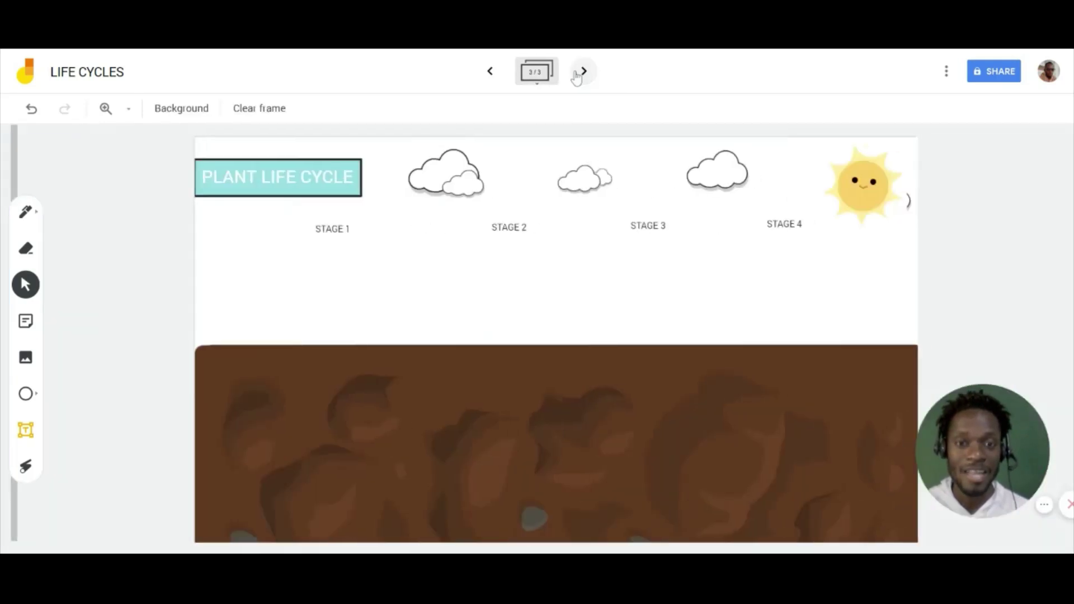
{"action": "left_click", "coordinate": [861, 174]}
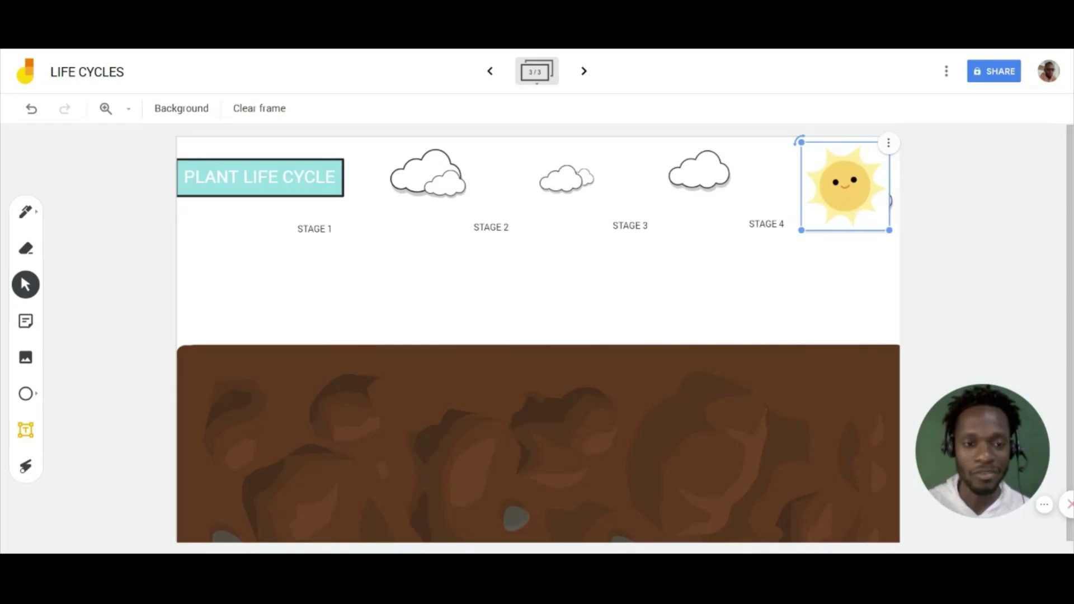
{"action": "left_click", "coordinate": [887, 144]}
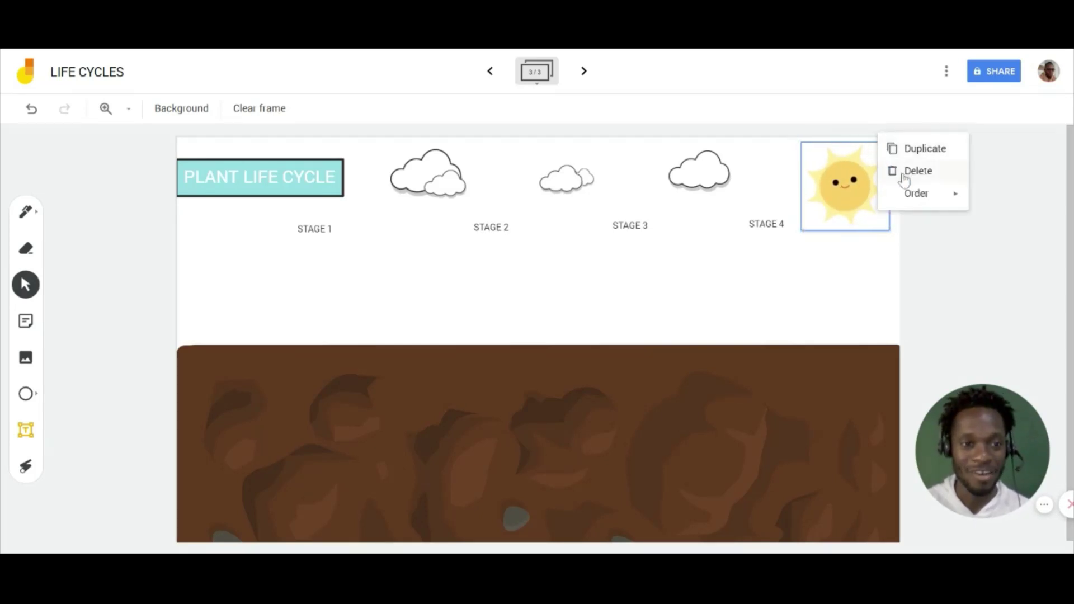
{"action": "mouse_move", "coordinate": [915, 195]}
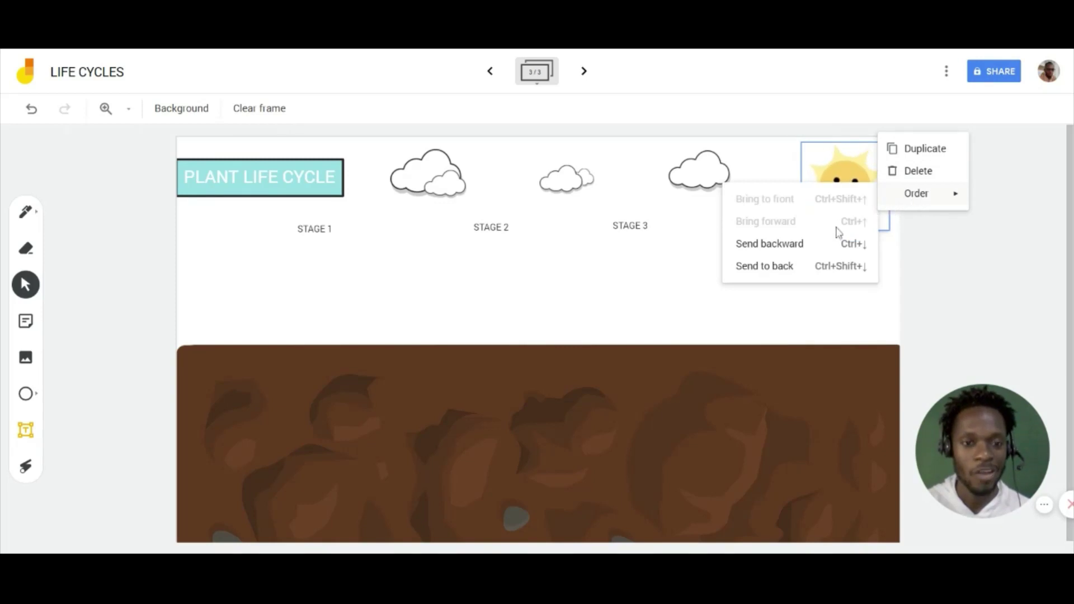
{"action": "left_click", "coordinate": [812, 266]}
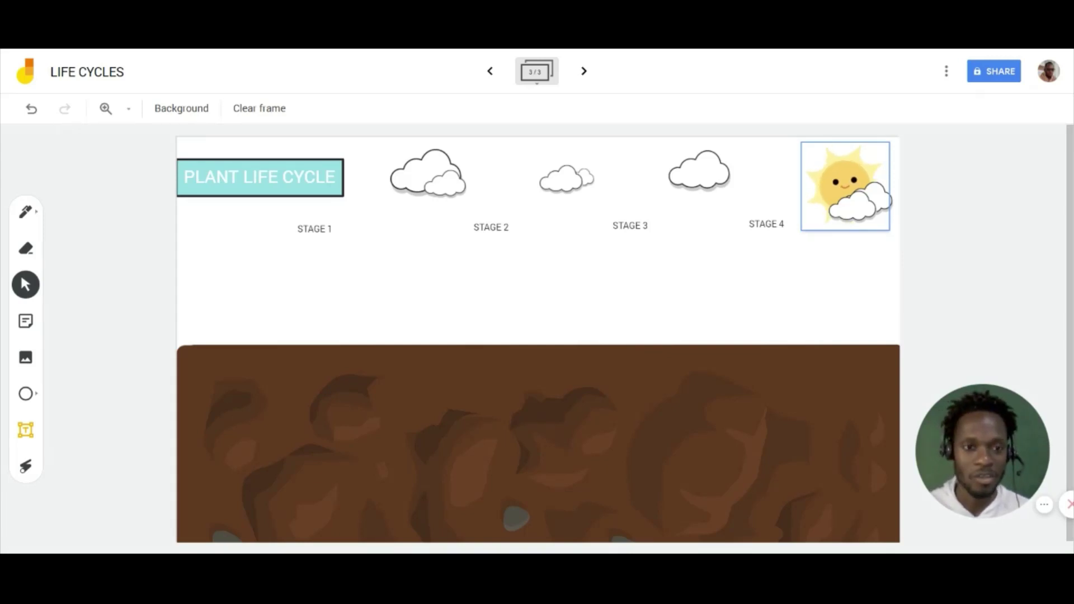
Select the sun so it can be brought in front of the cloud
{"action": "left_click", "coordinate": [831, 144]}
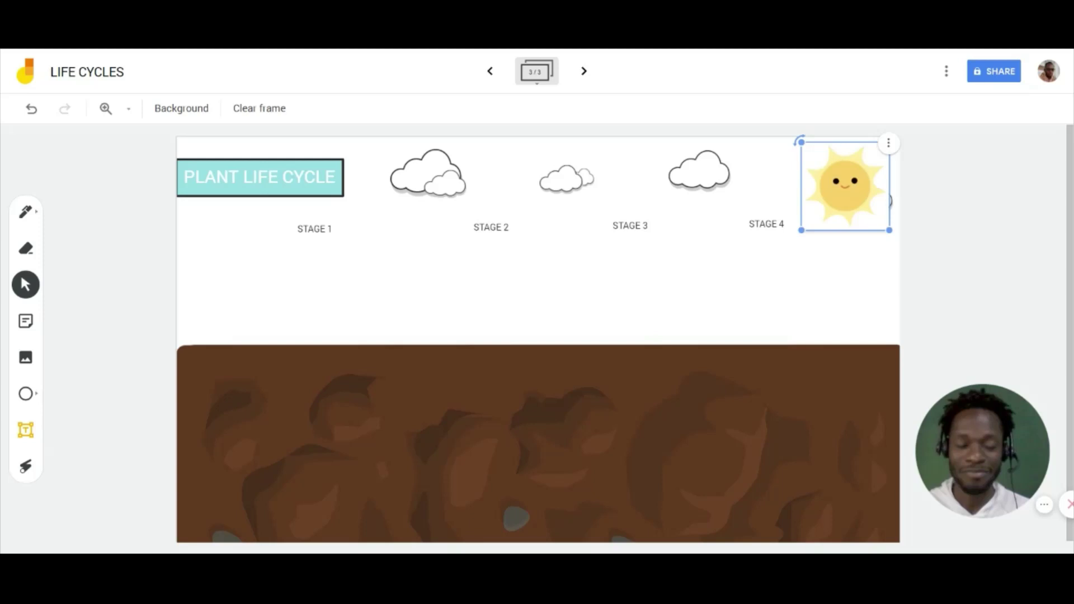
Send the sun behind the small cloud again using Ctrl+Down
{"action": "left_click", "coordinate": [888, 144]}
{"action": "mouse_move", "coordinate": [921, 205]}
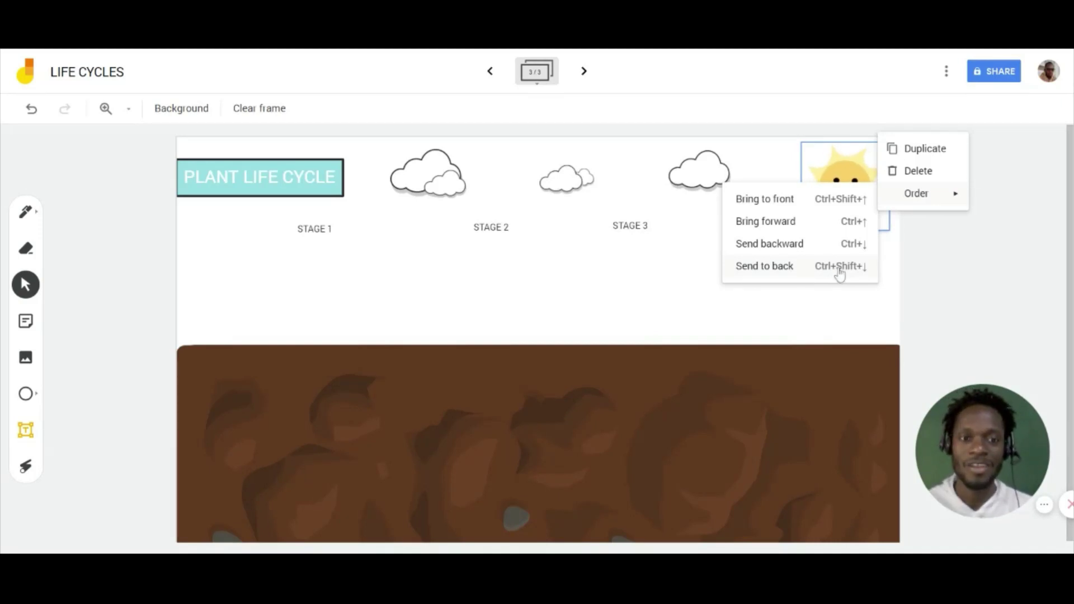
{"action": "left_click", "coordinate": [823, 167]}
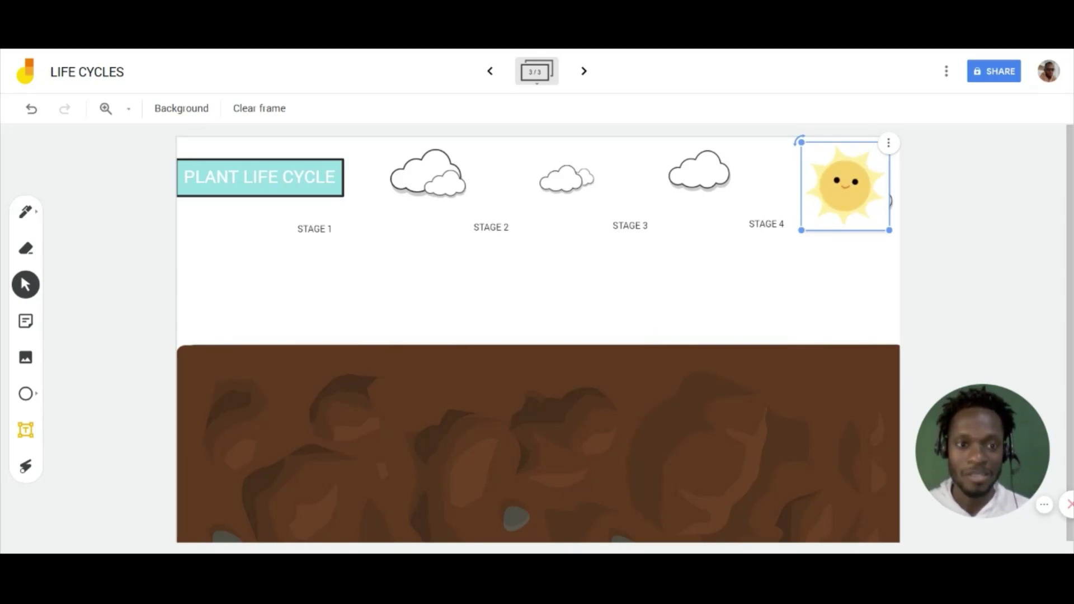
{"action": "key", "text": "ctrl+Down"}
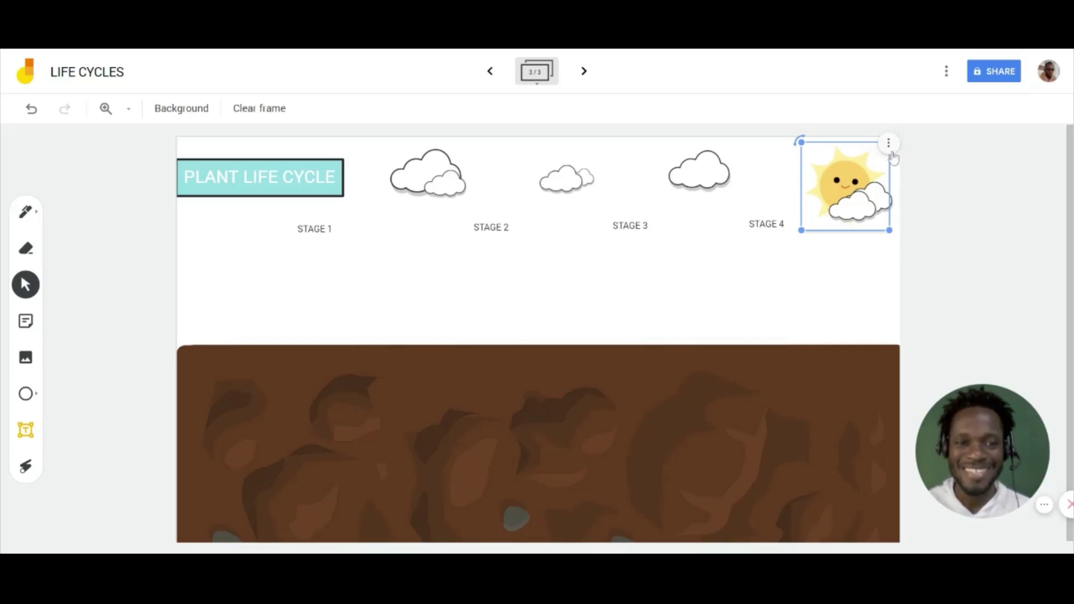
{"action": "left_click", "coordinate": [322, 190]}
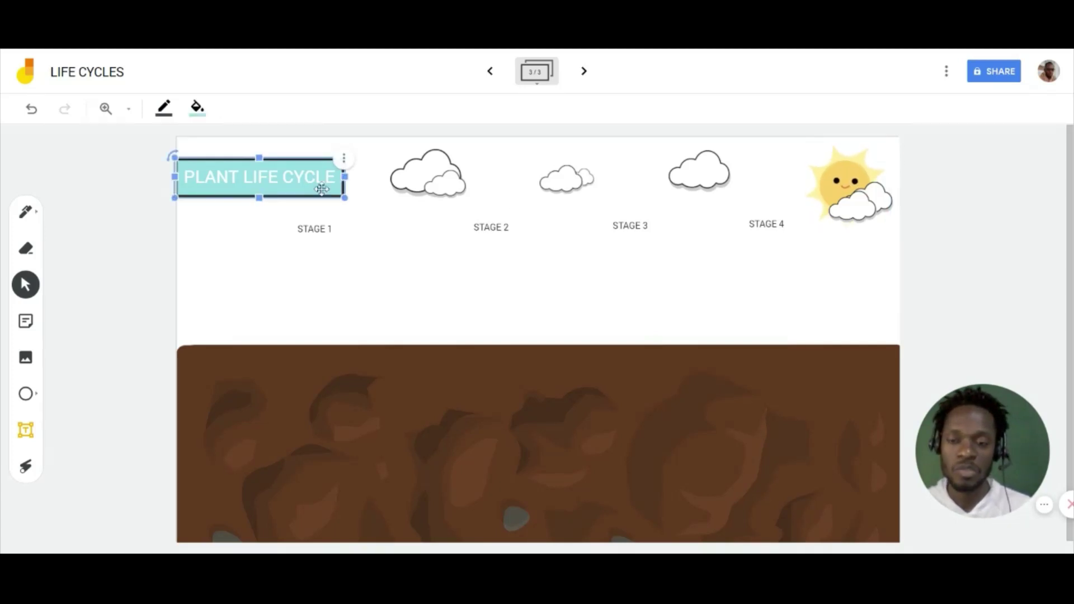
{"action": "left_click_drag", "start_coordinate": [306, 190], "coordinate": [302, 190]}
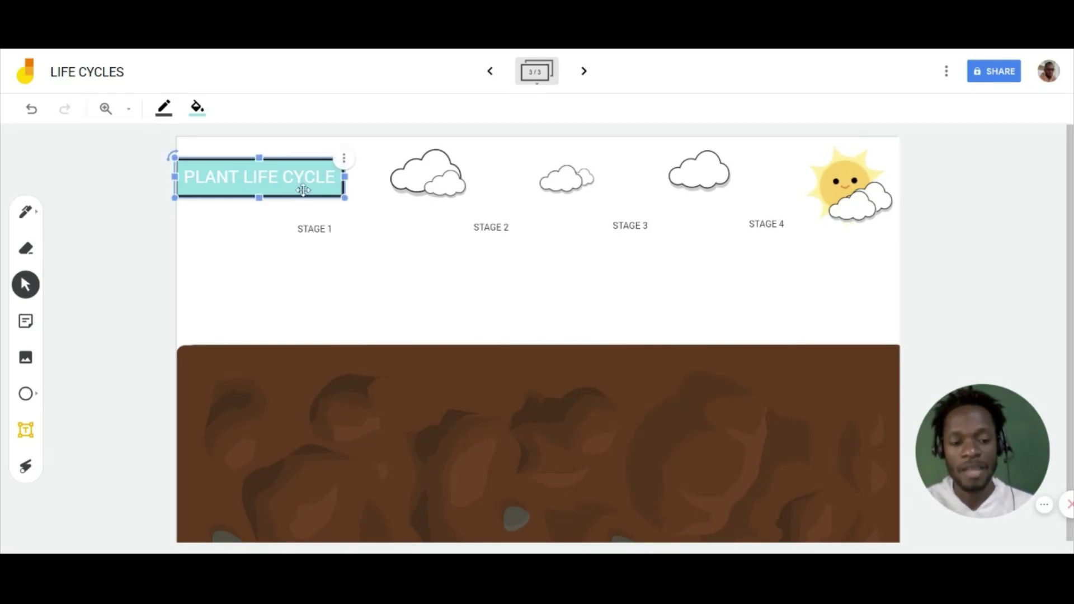
{"action": "left_click", "coordinate": [250, 232]}
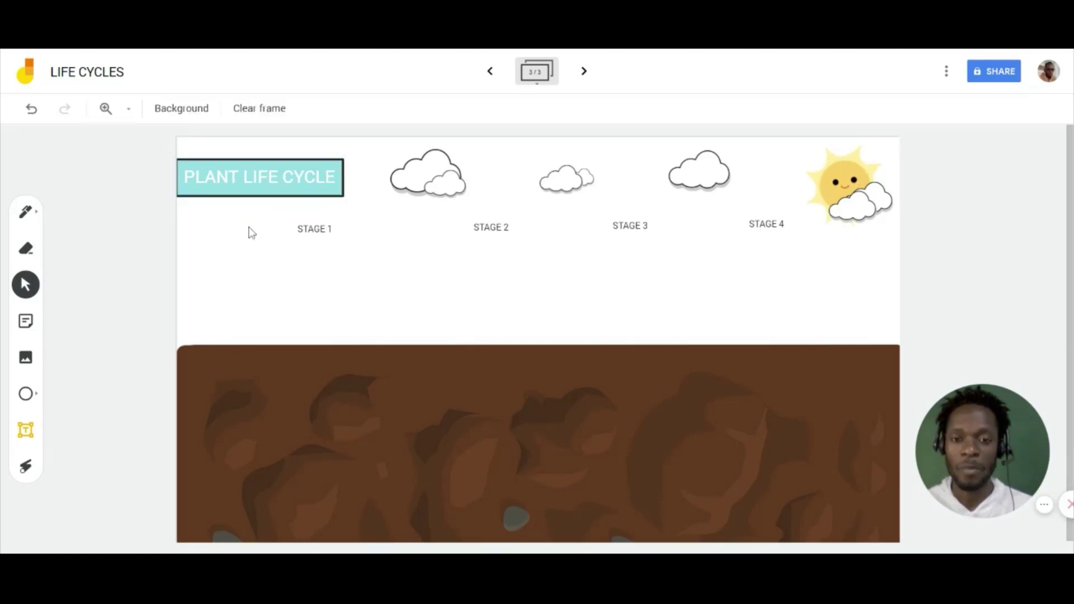